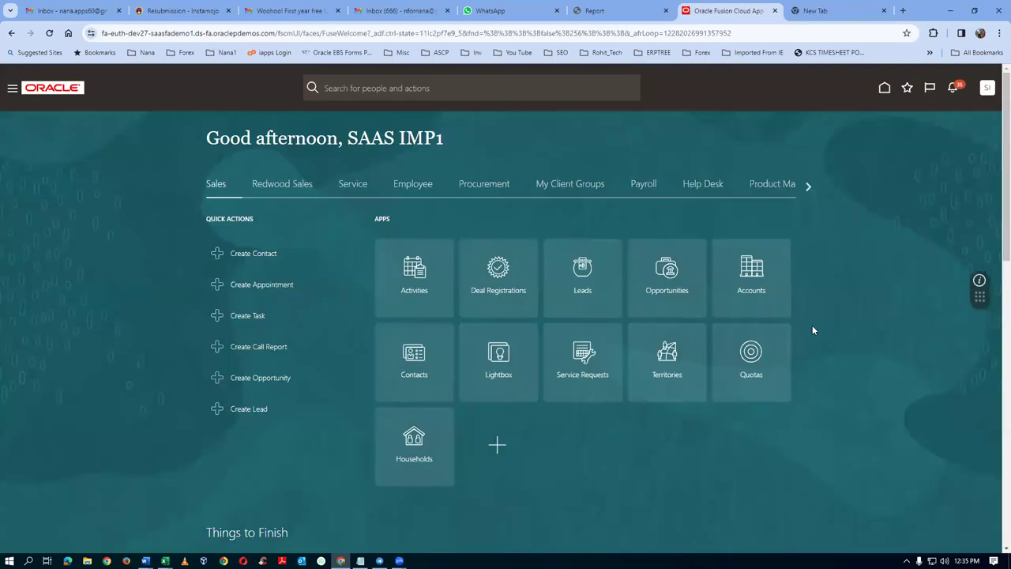
Open Setup and Maintenance and bring up its task search page.
left_click(986, 88)
left_click(843, 246)
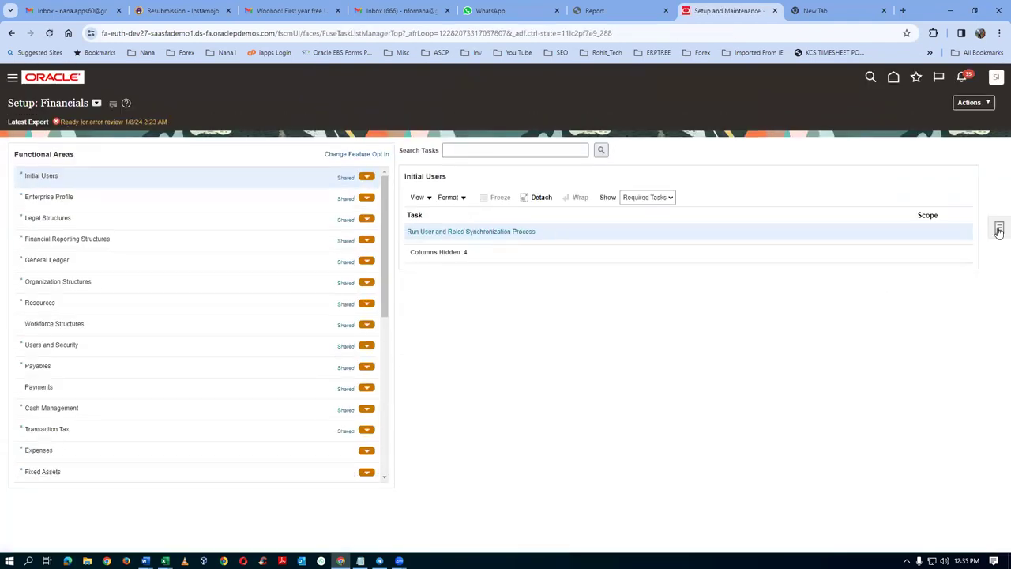
left_click(999, 228)
left_click(864, 232)
Search for setup tasks matching man%item%class% and open the Manage Item Classes task.
left_click(352, 144)
type("man%item%class")
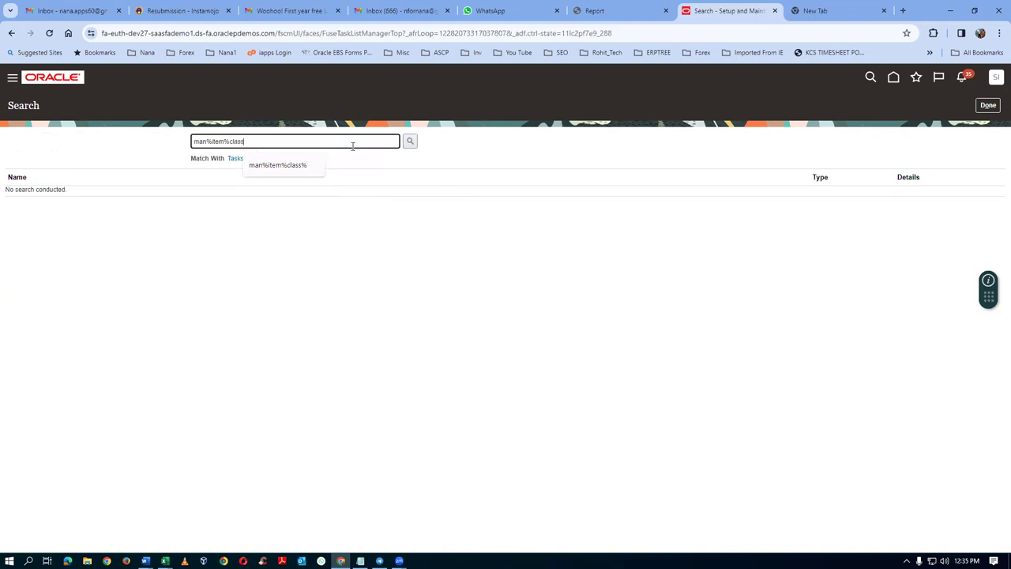
type("%")
key("Return")
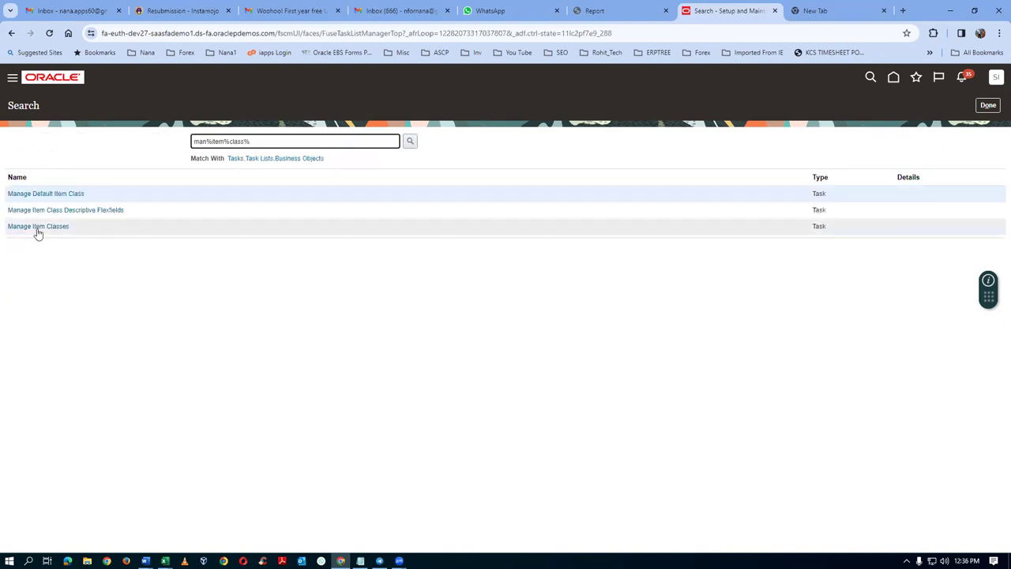
left_click(37, 228)
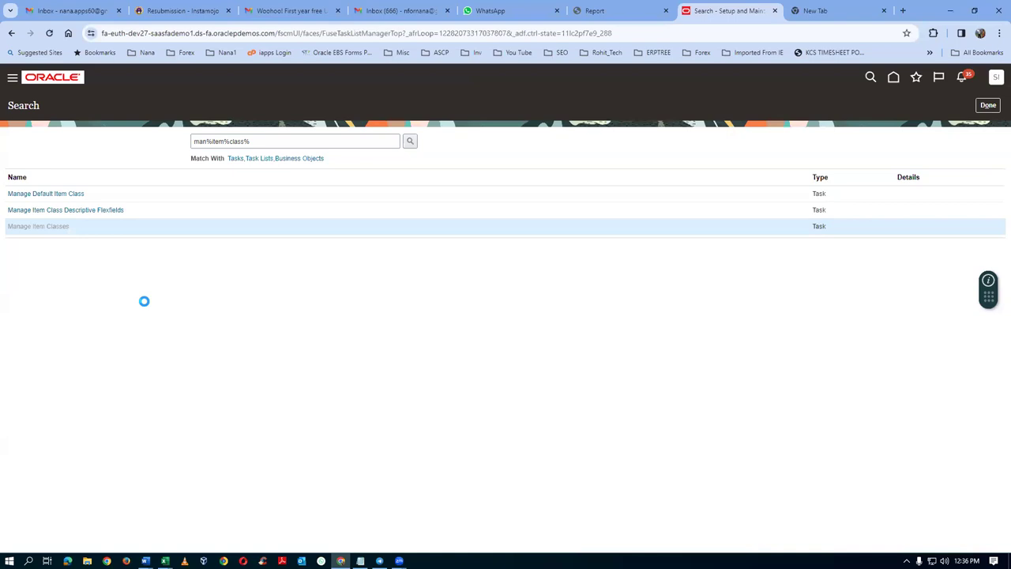
Examine the number generation settings in Root Item Class's item management details, then leave without changing them.
left_click(11, 309)
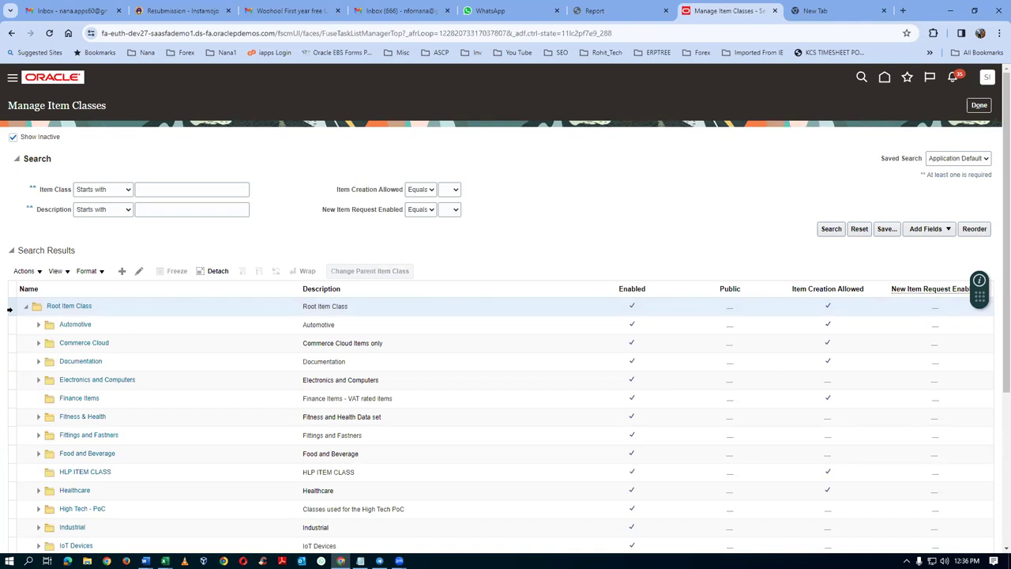
left_click(139, 272)
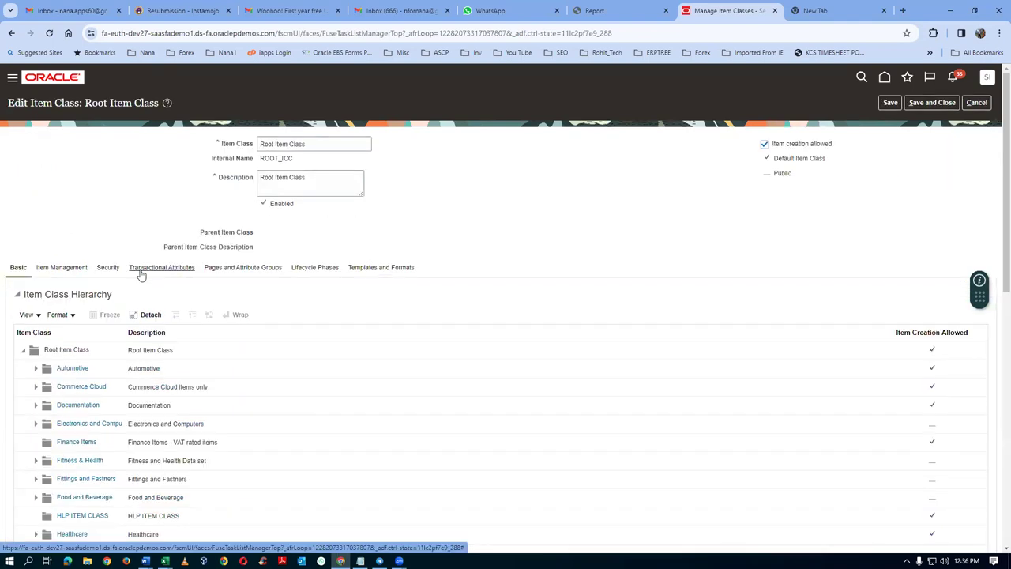
left_click(65, 269)
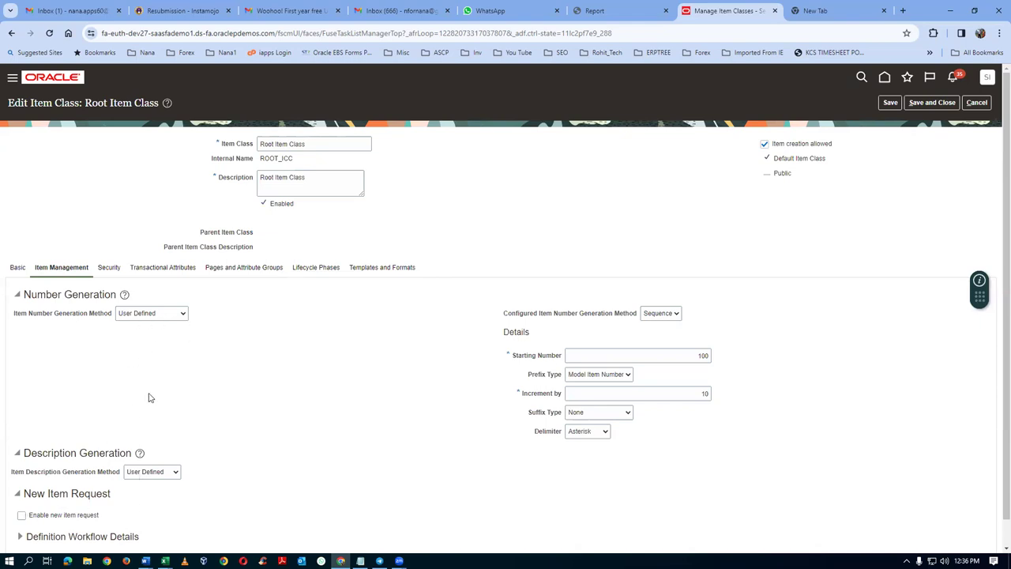
left_click(144, 316)
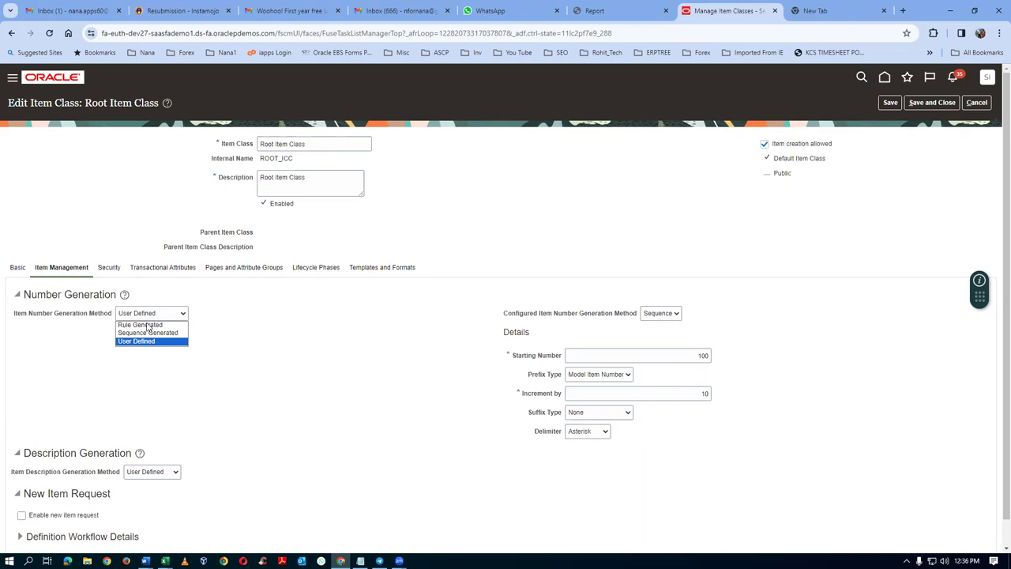
left_click(150, 403)
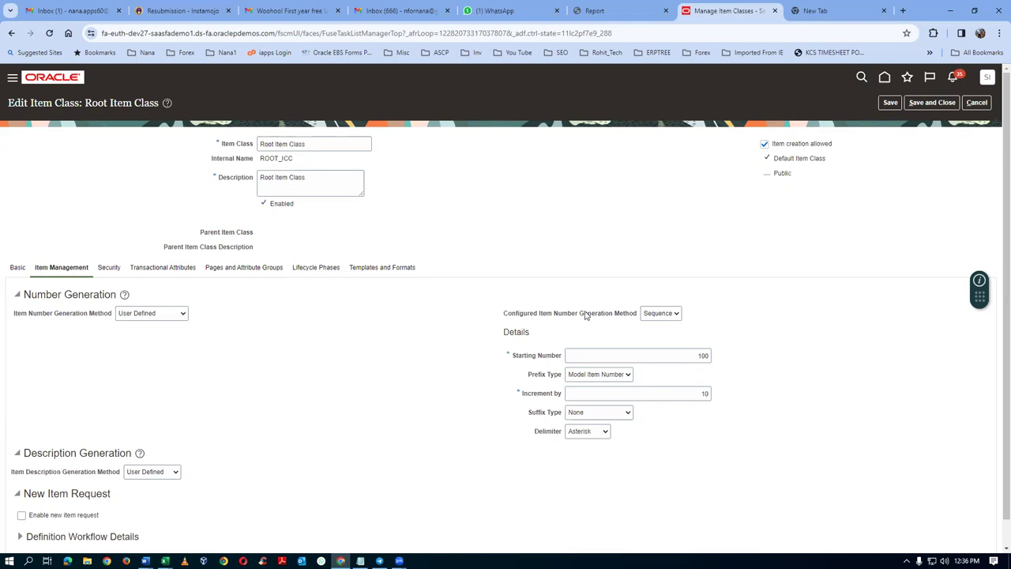
left_click(975, 103)
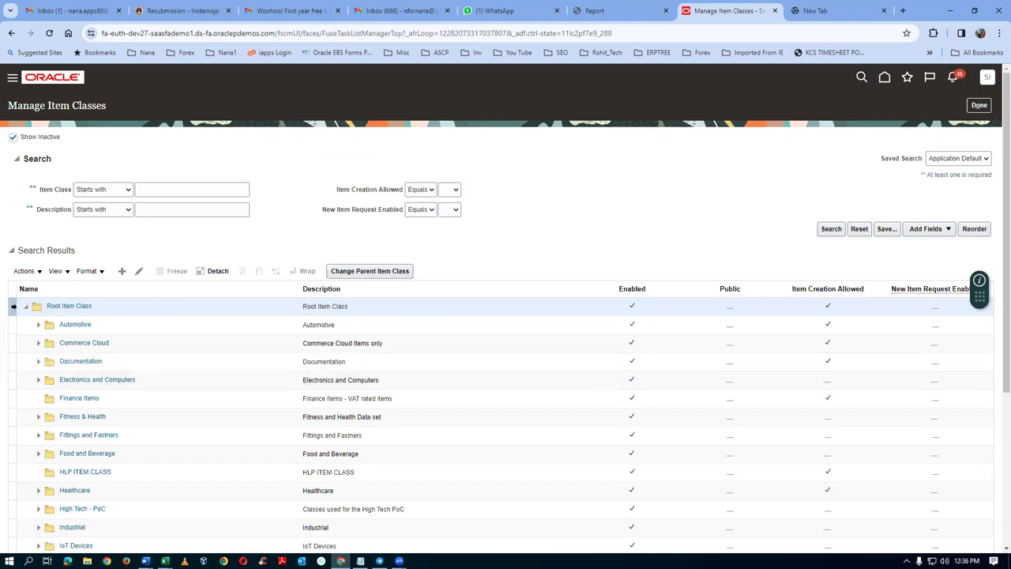
Start a new item class under Root Item Class, naming it t01_item_class and pasting that name into the internal name.
left_click(122, 271)
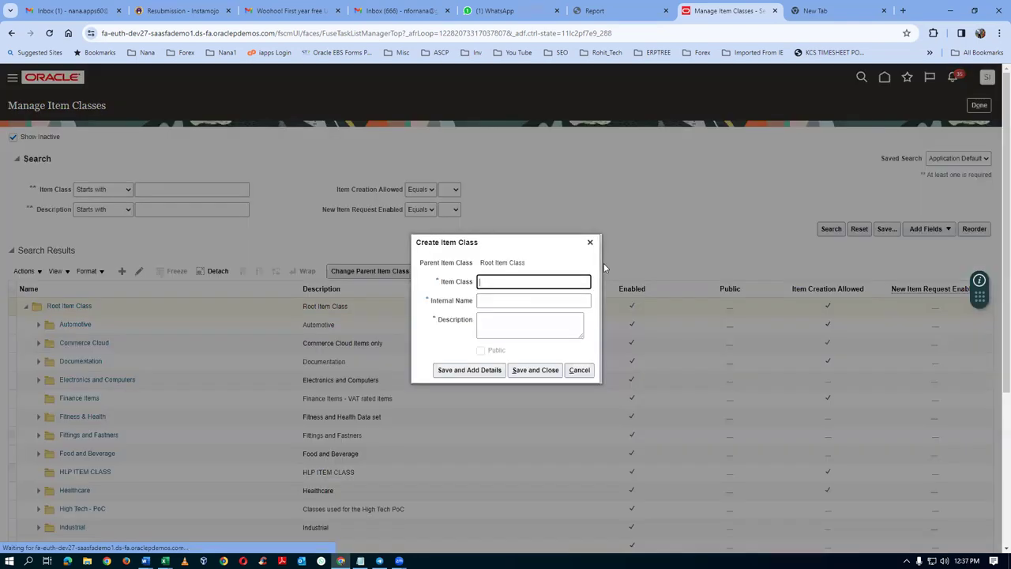
type("101_item_class")
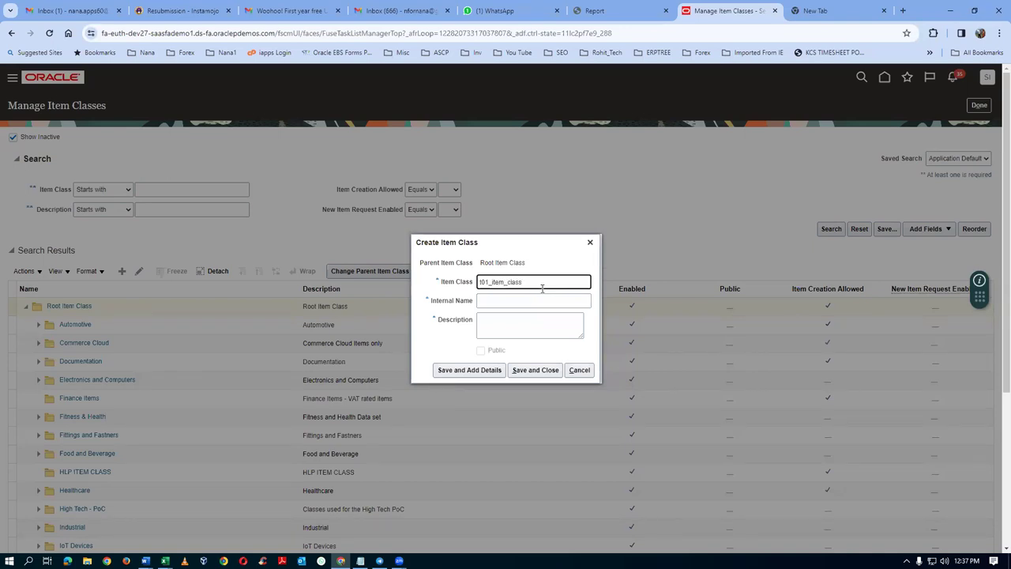
left_click_drag(544, 285, 399, 303)
key("ctrl+c")
left_click(482, 301)
key("ctrl+v")
key("ctrl+v")
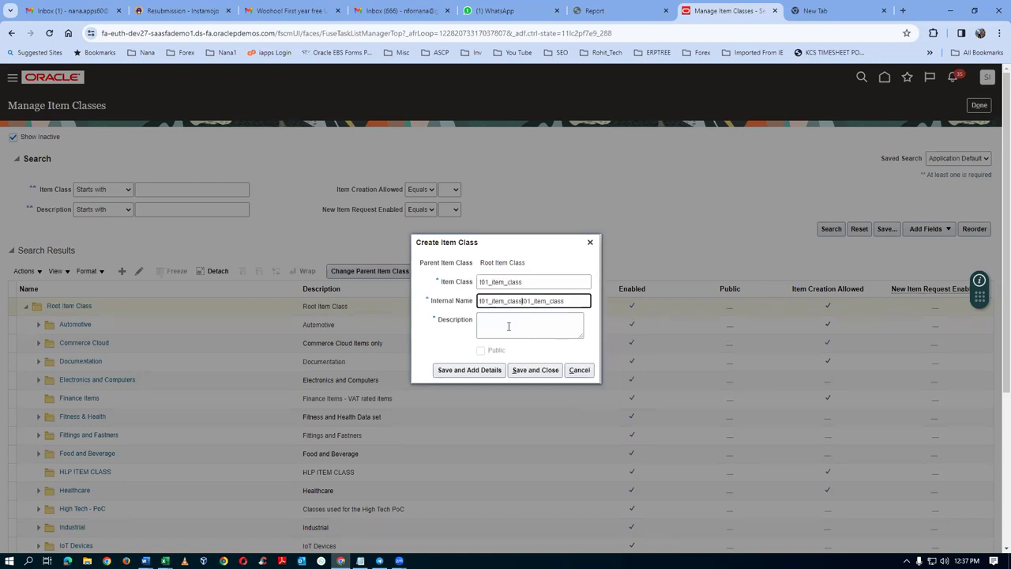
left_click(508, 327)
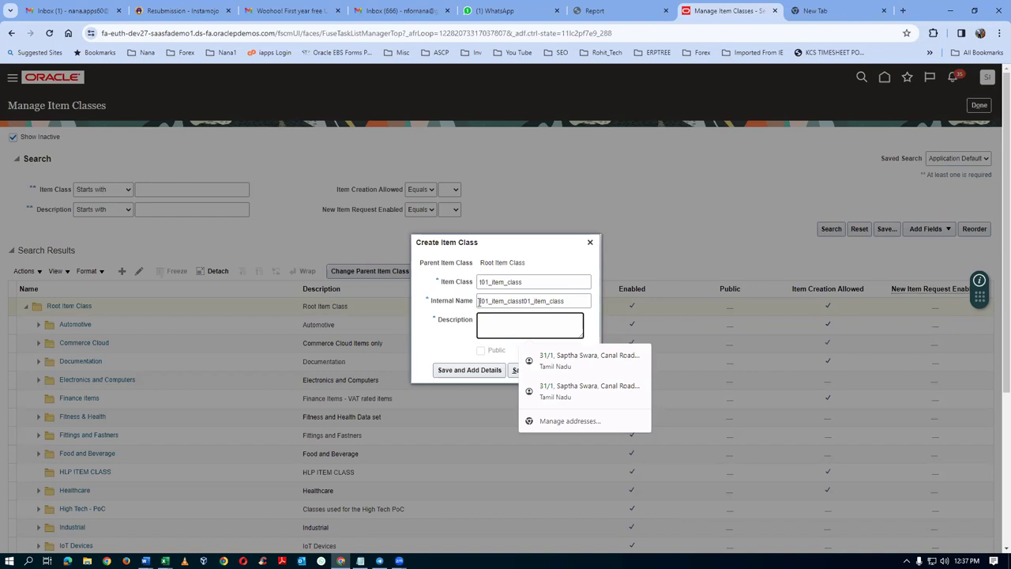
Delete the duplicated text from the internal name, leaving t01_item_class.
left_click(479, 301)
key("Delete")
key("Delete")
key("Delete")
key("Delete")
key("Delete")
key("Delete")
key("Delete")
key("Delete")
key("Delete")
key("Delete")
key("Delete")
key("Delete")
key("Delete")
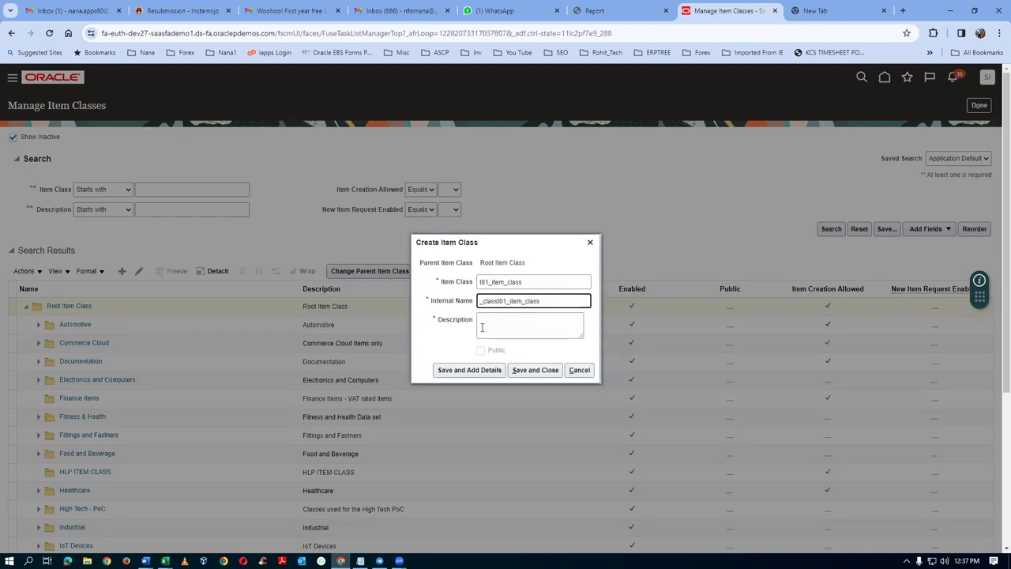
key("Delete")
Enter t01_item_class as the description, then save the new item class and close its dialog.
left_click(482, 328)
key("ctrl+v")
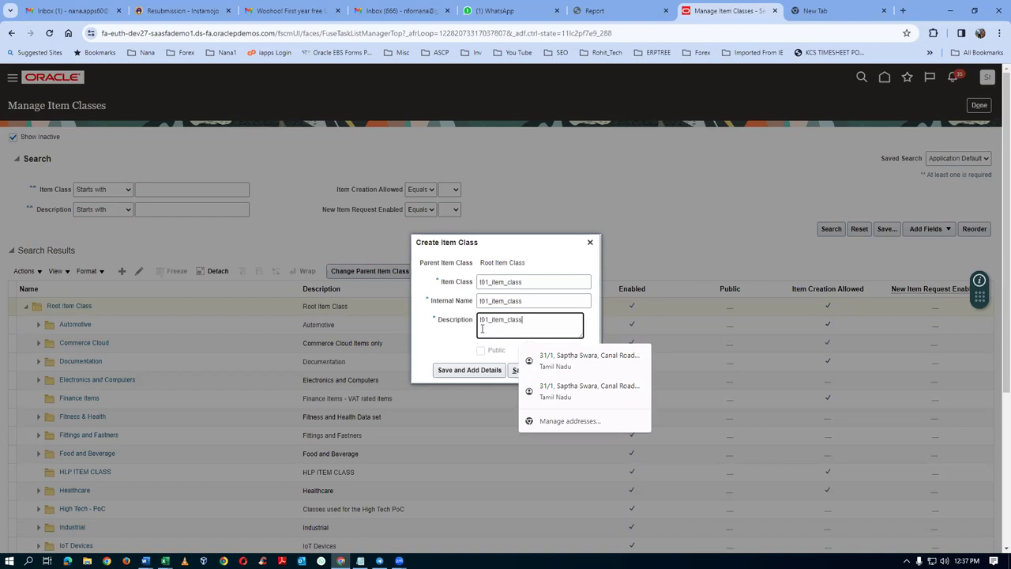
left_click(431, 340)
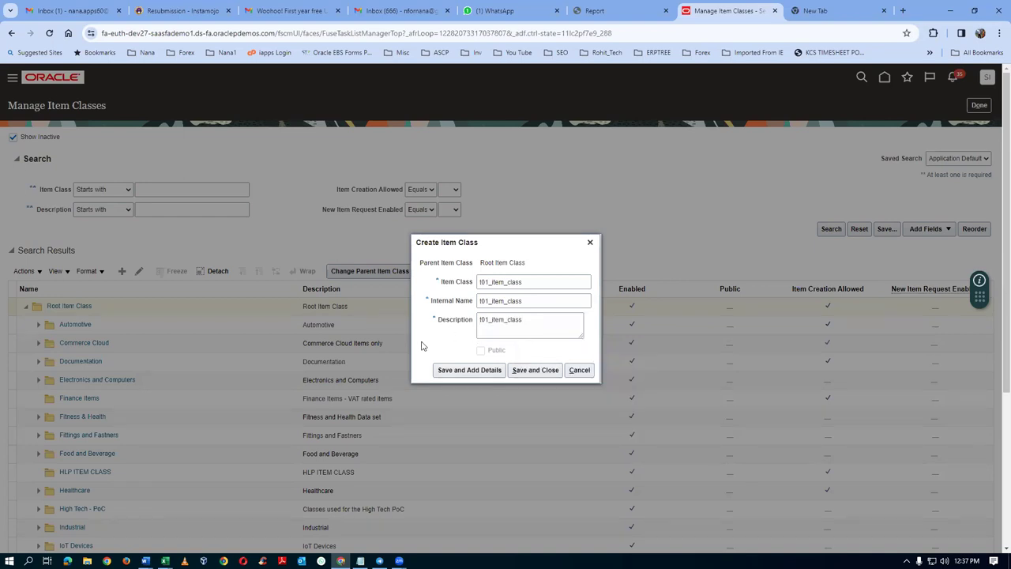
left_click(530, 371)
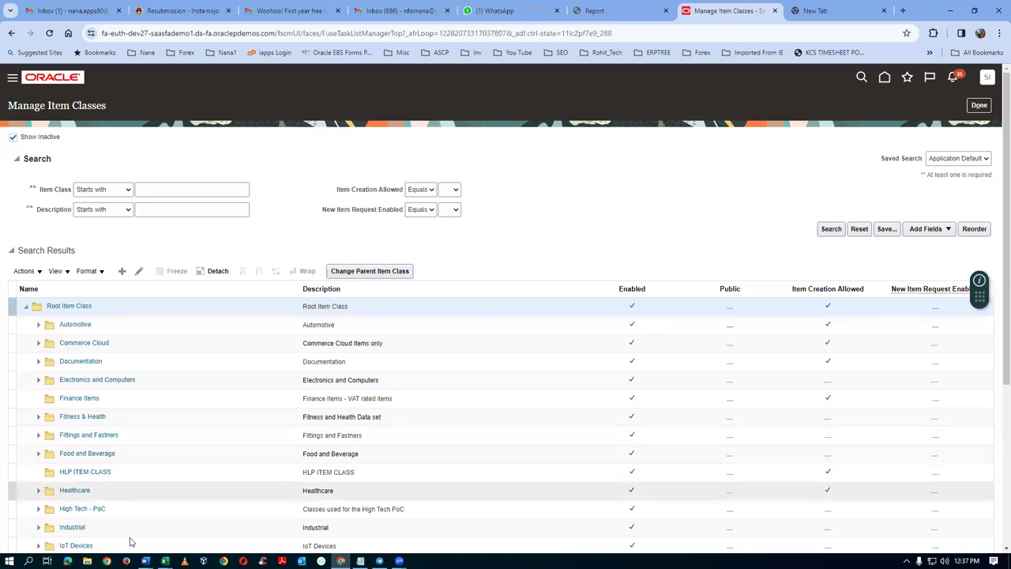
Open t01_item_class for editing and display the column filters for its item templates.
scroll(131, 527, "down", 2)
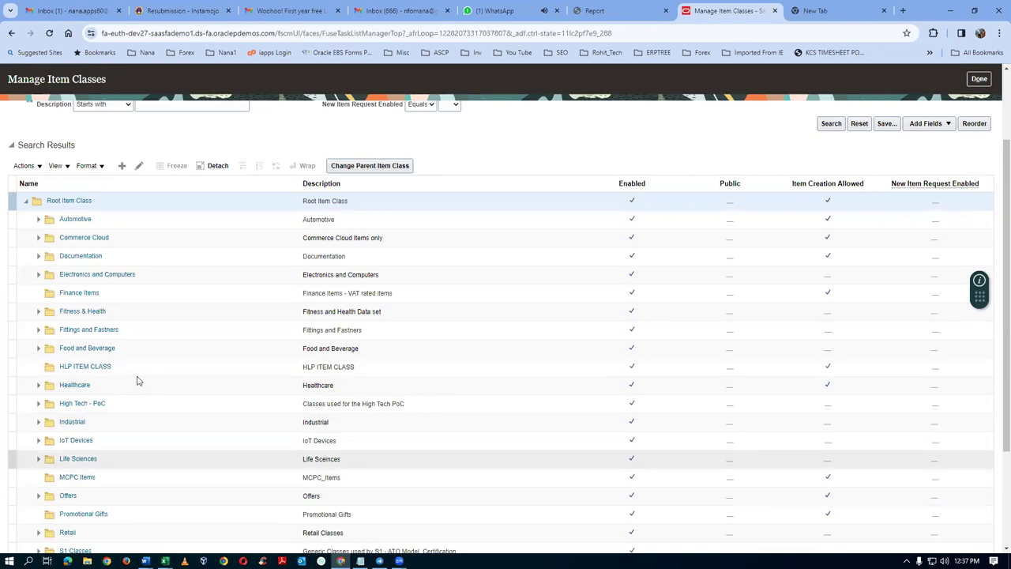
scroll(138, 381, "down", 2)
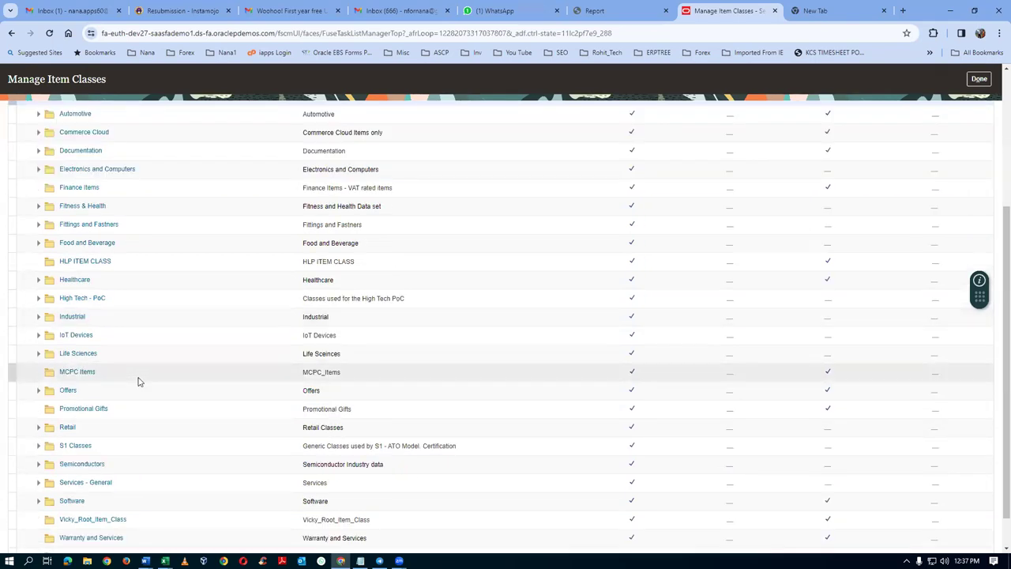
scroll(137, 381, "down", 1)
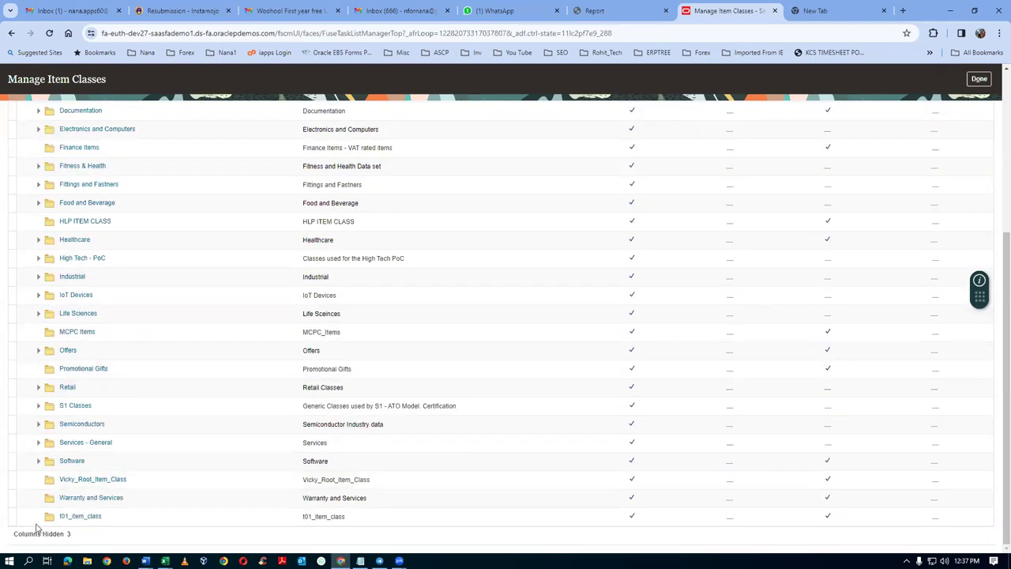
scroll(21, 519, "up", 1)
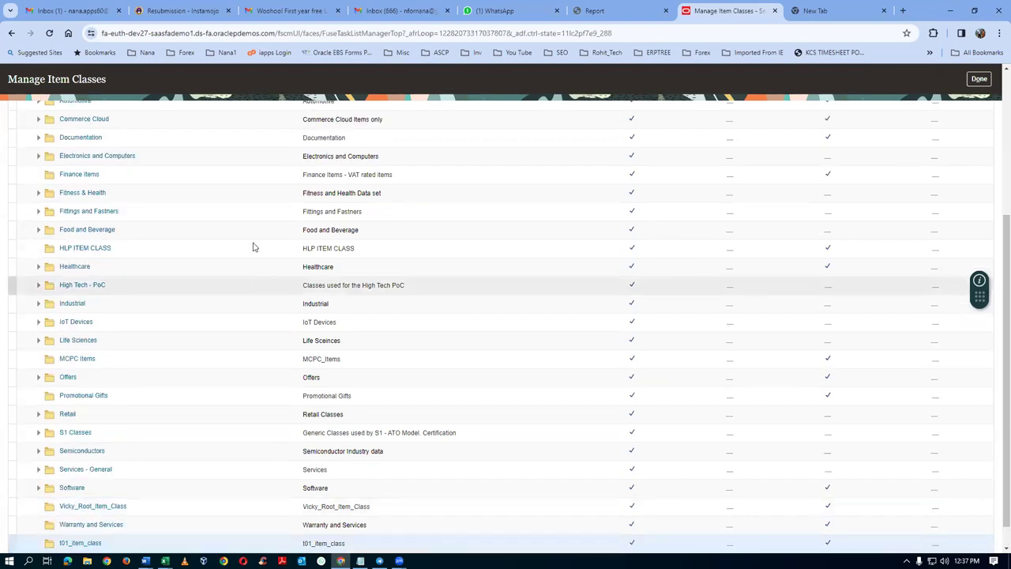
scroll(257, 272, "up", 10)
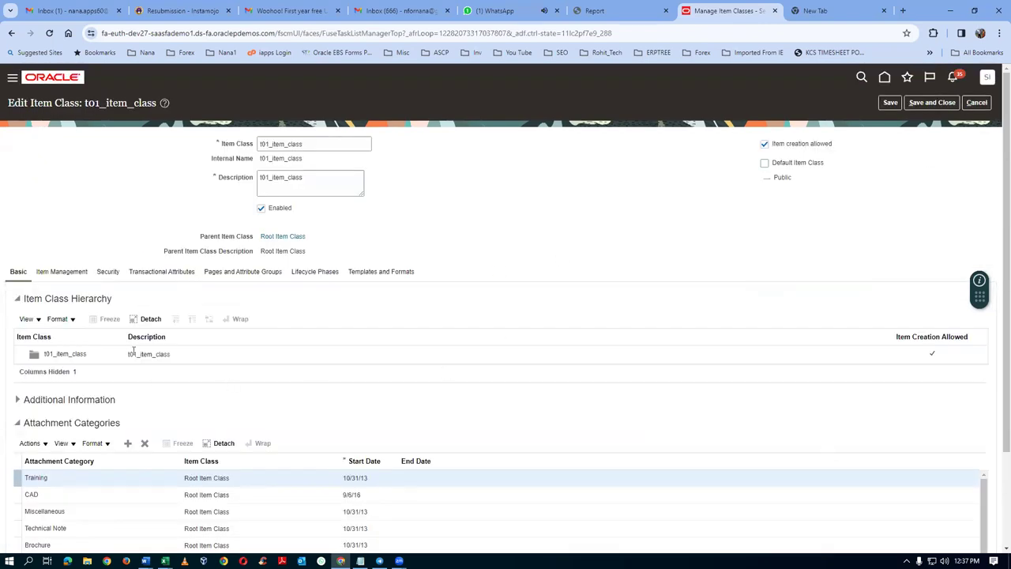
left_click(379, 272)
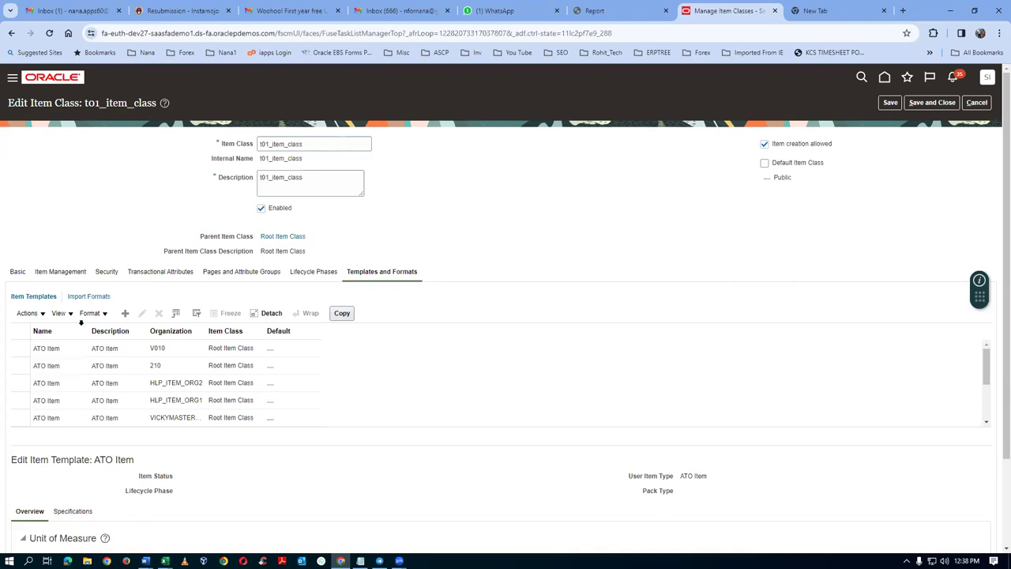
left_click(197, 314)
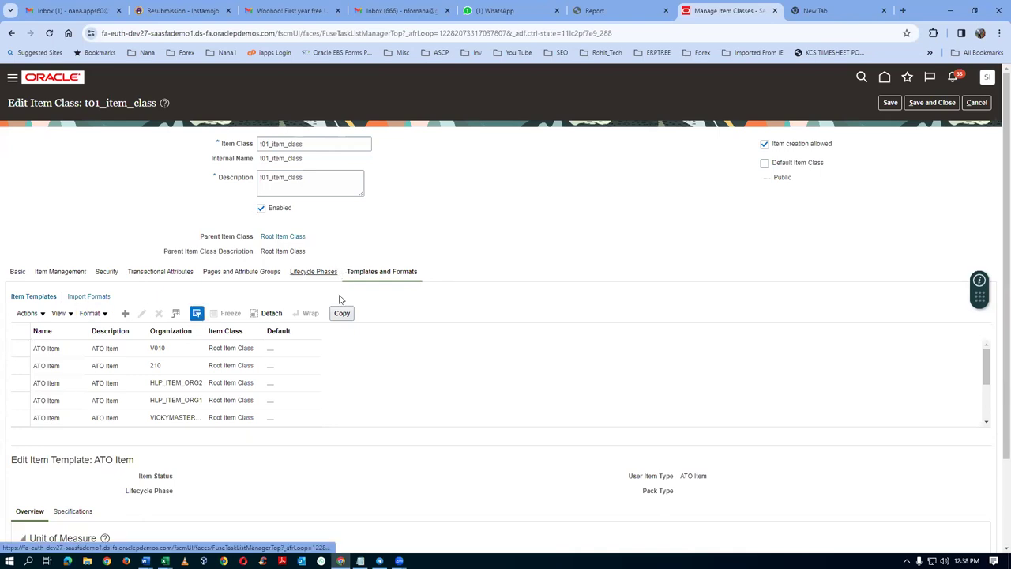
Try filtering the item templates by name Pur and item class 000, then clear both filters.
left_click(231, 334)
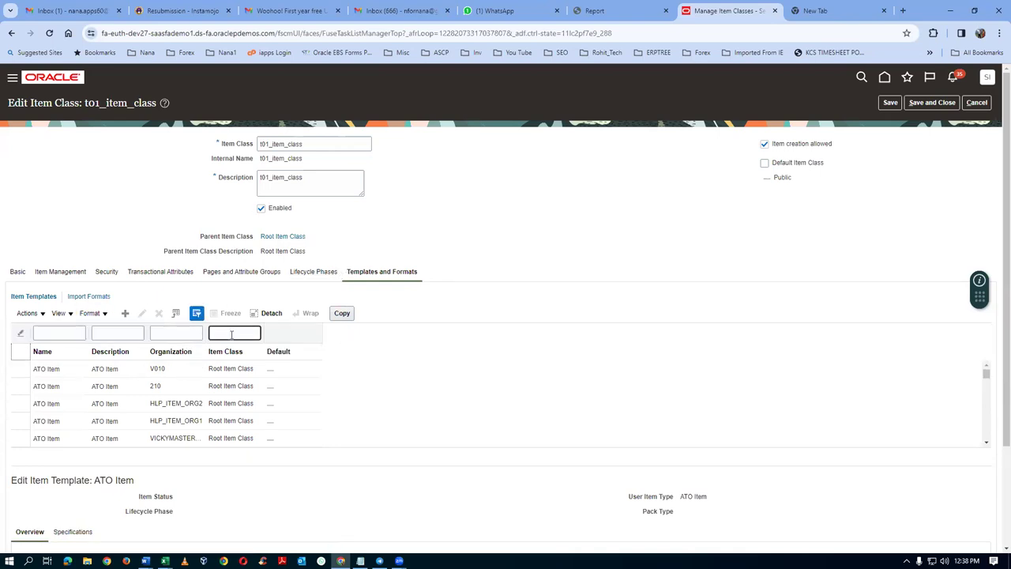
left_click(59, 334)
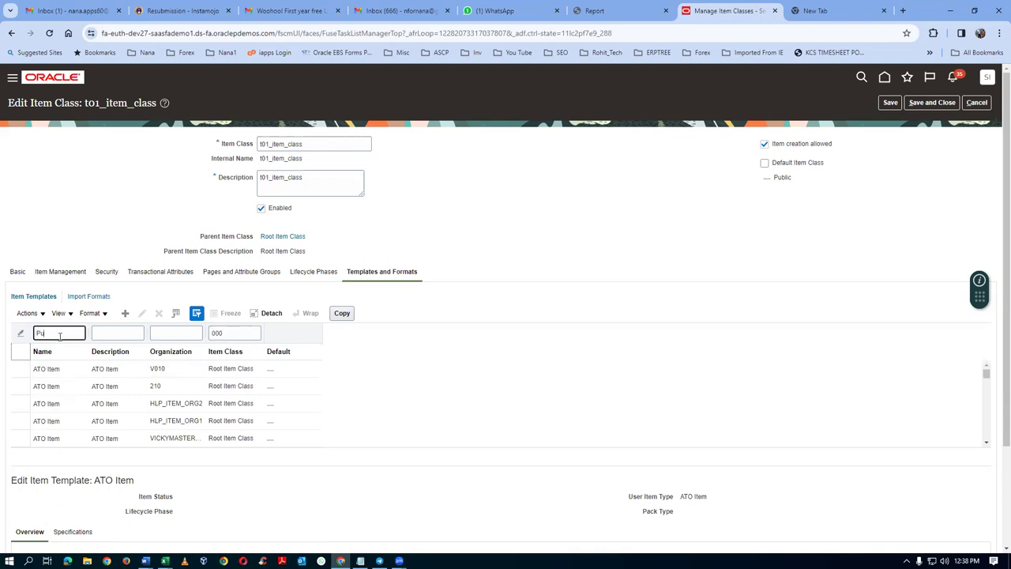
key("Return")
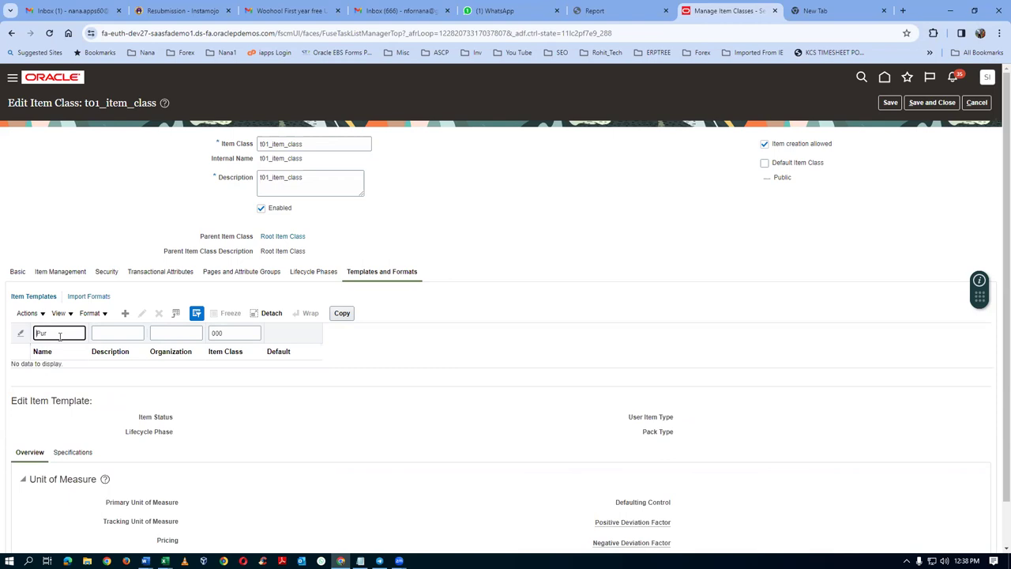
double_click(73, 337)
key("BackSpace")
left_click(247, 332)
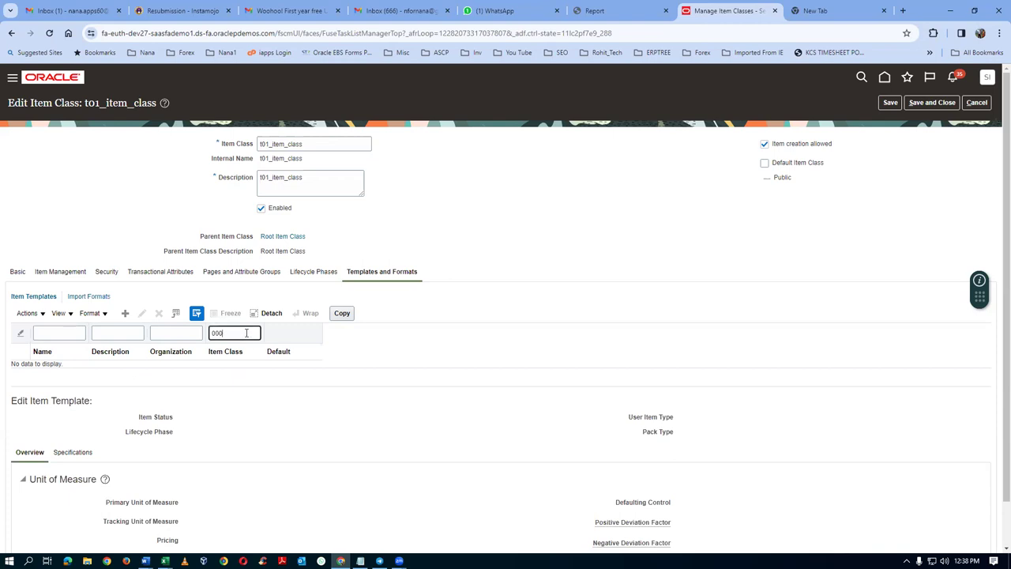
key("BackSpace")
key("BackSpace")
Filter the item templates by organization 000 and name Pur, and select the Purchased Item template.
left_click(179, 332)
type("000")
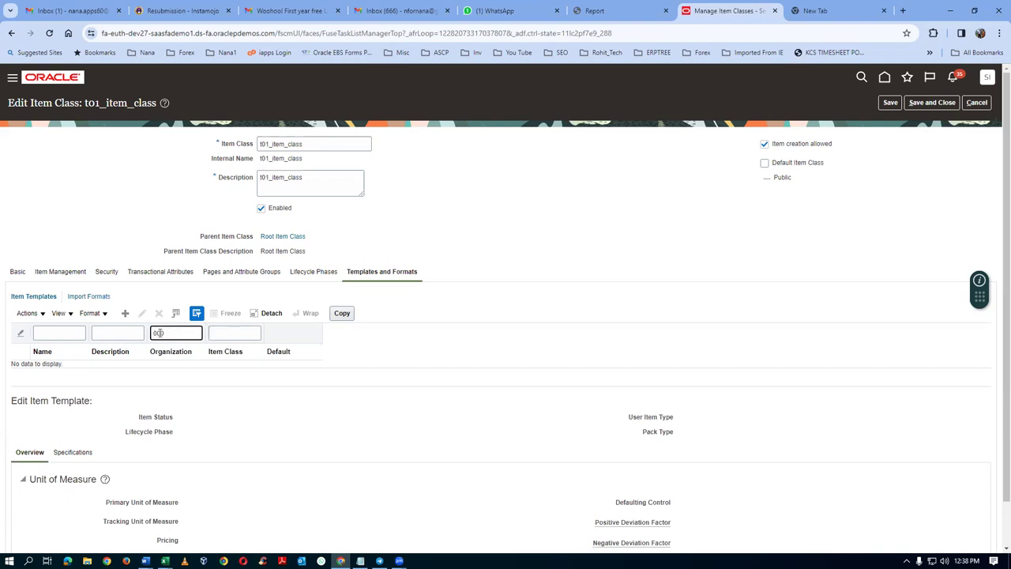
left_click(59, 335)
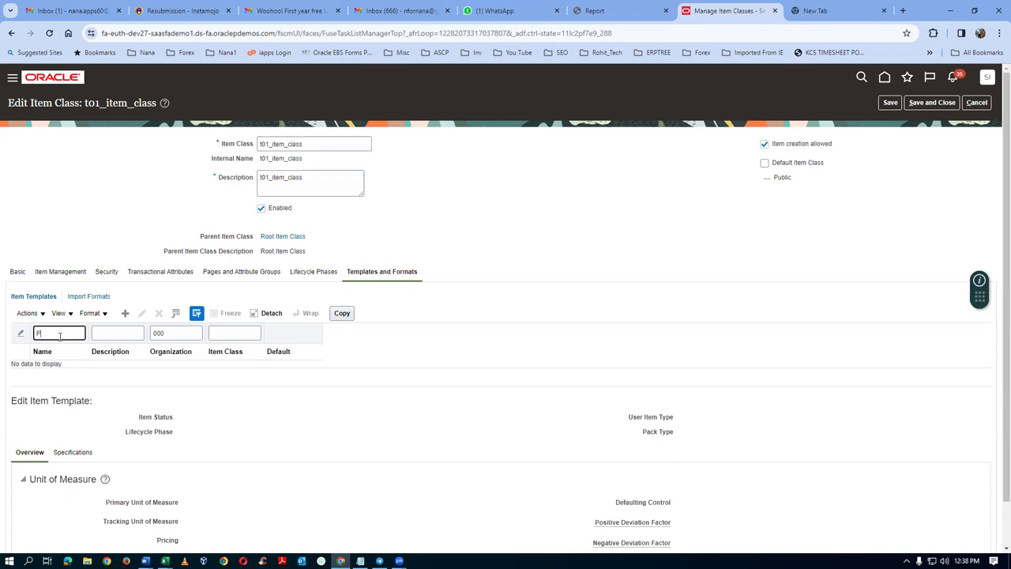
type("Pur")
key("Return")
left_click(190, 369)
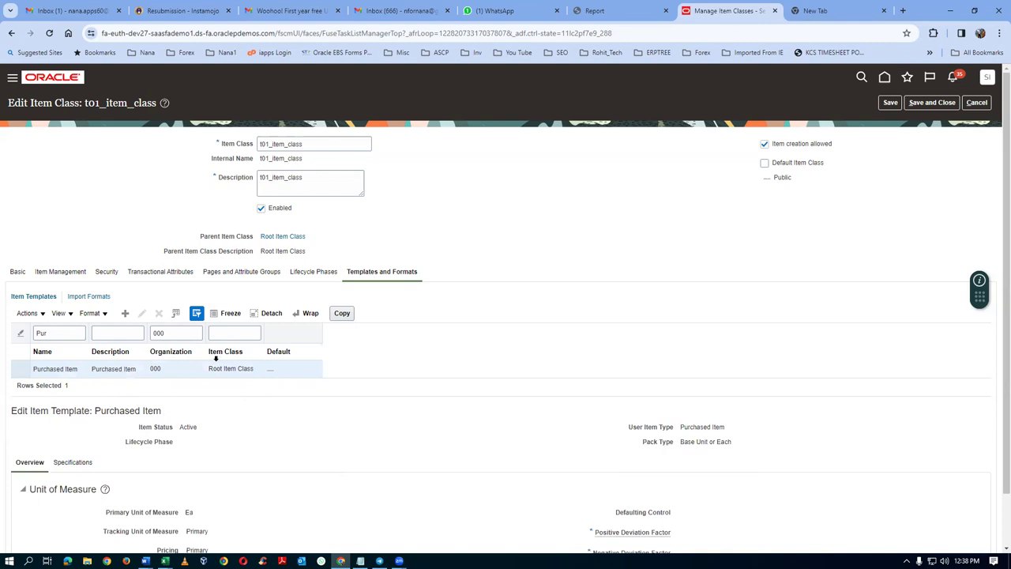
Copy the Purchased Item template to organization 001, Seattle.
left_click(345, 316)
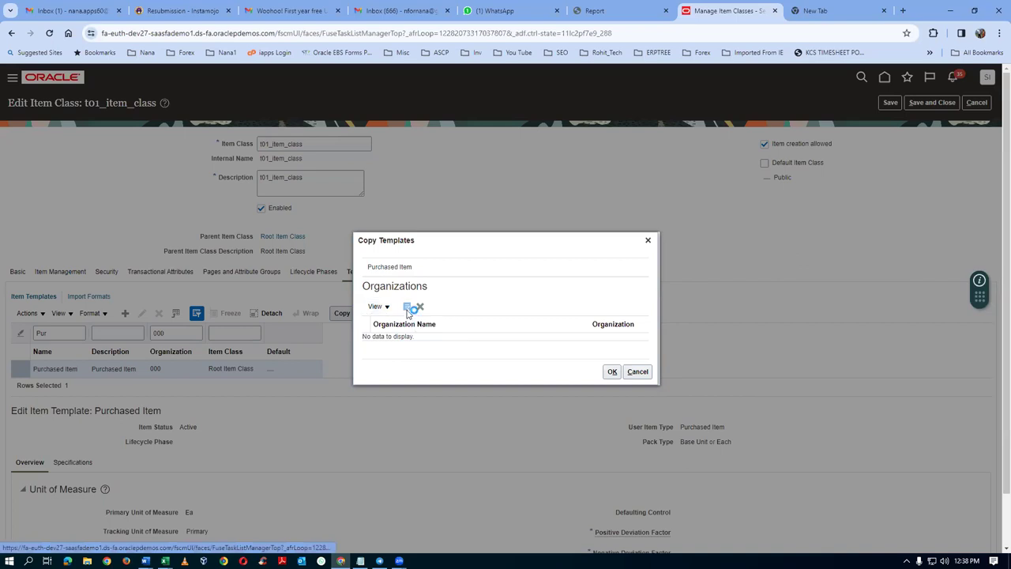
left_click(409, 309)
left_click(499, 298)
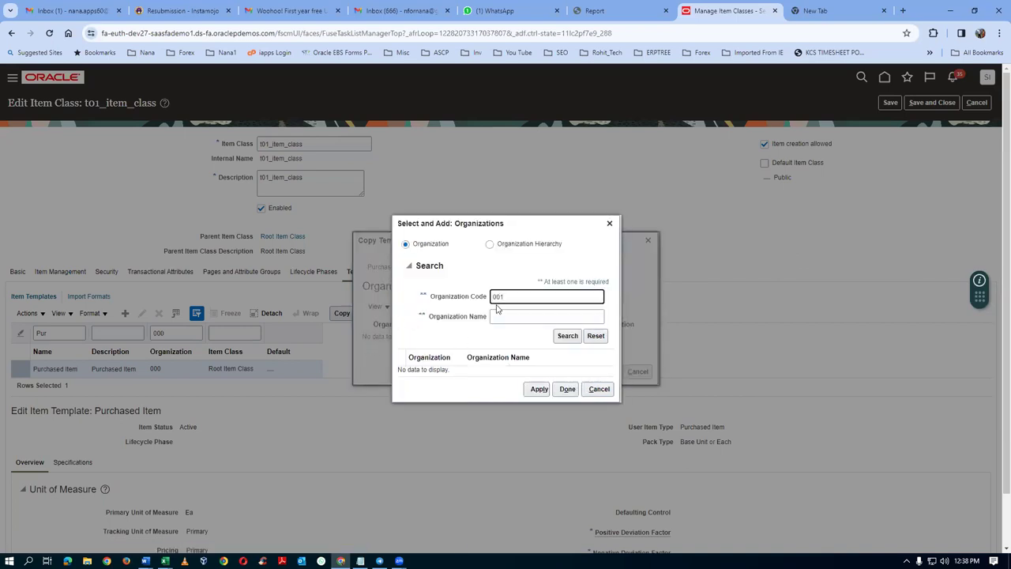
left_click(568, 338)
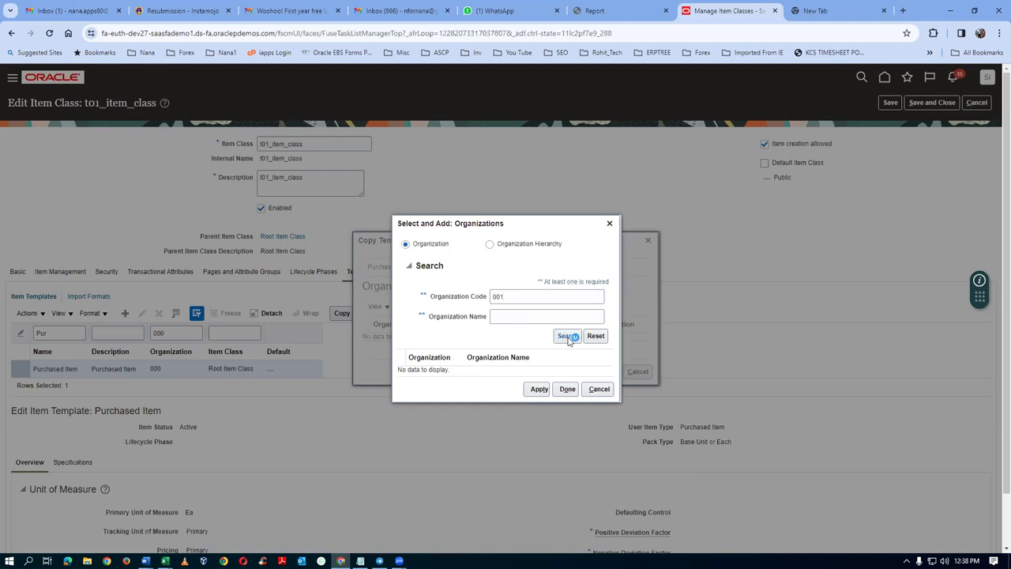
left_click(548, 393)
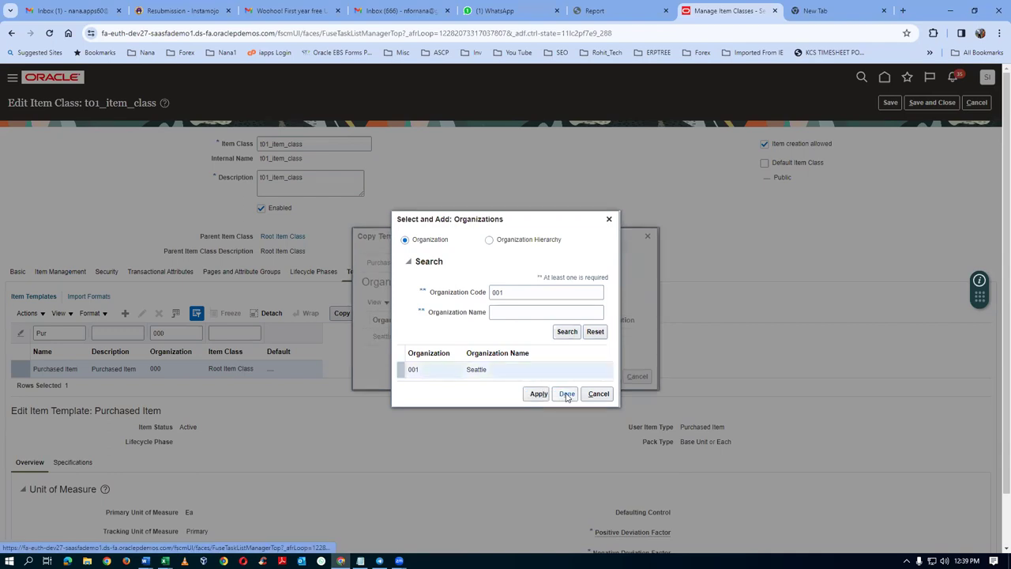
left_click(566, 395)
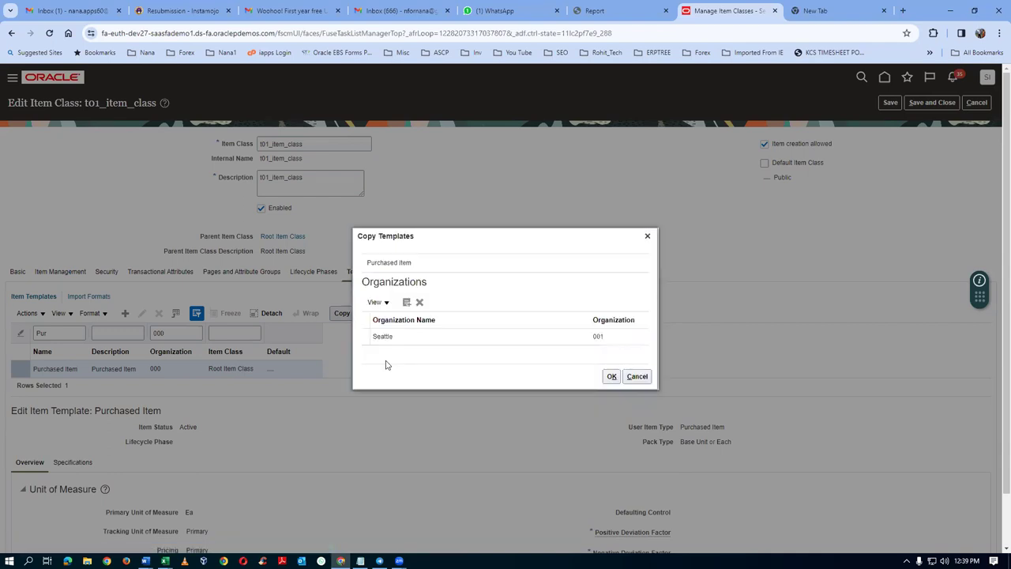
left_click(424, 341)
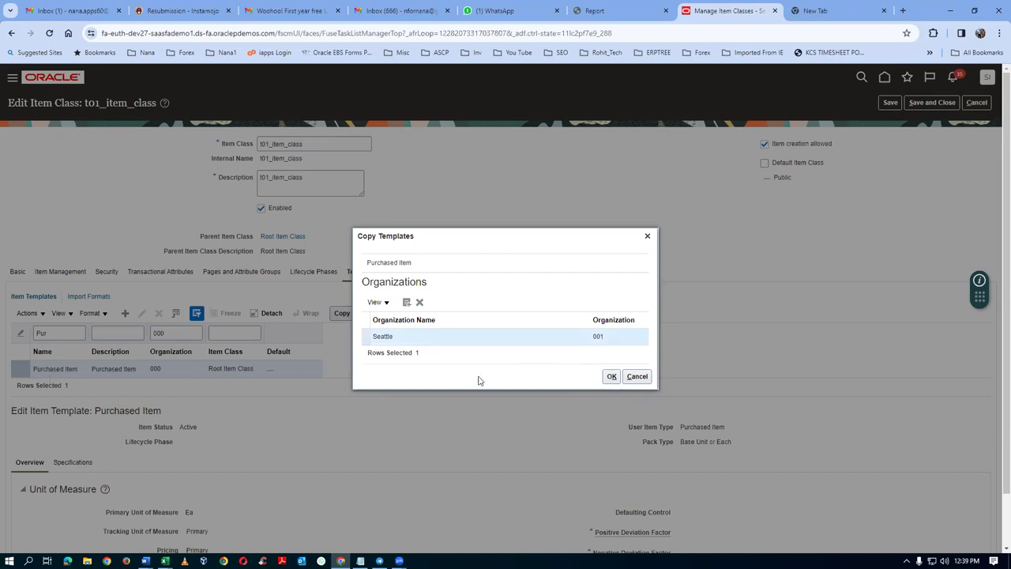
left_click(611, 376)
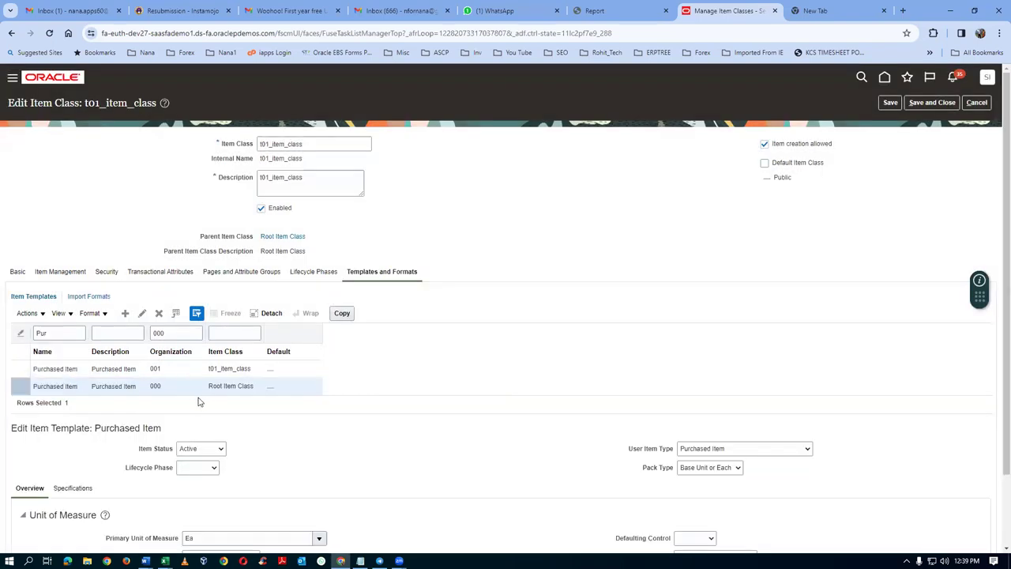
For the organization 001 Purchased Item template, set the lifecycle phase to Production and the unit-of-measure conversions to Both.
left_click(184, 369)
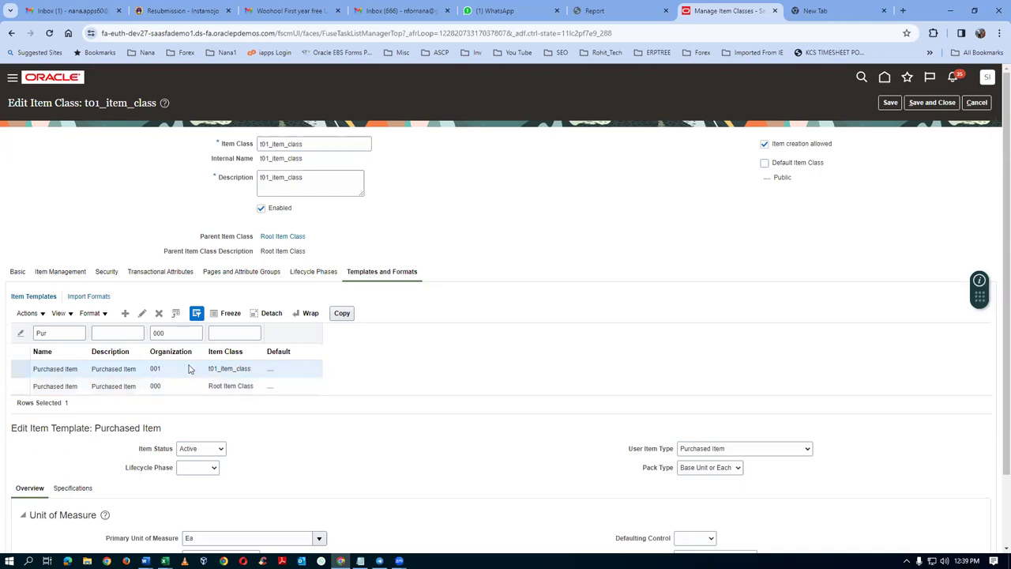
scroll(226, 444, "down", 1)
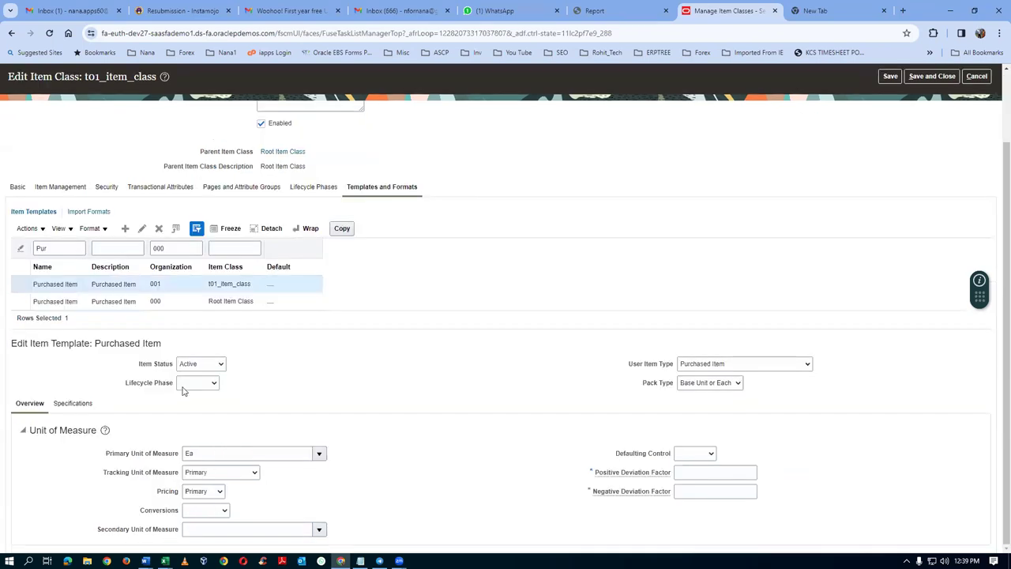
left_click(192, 387)
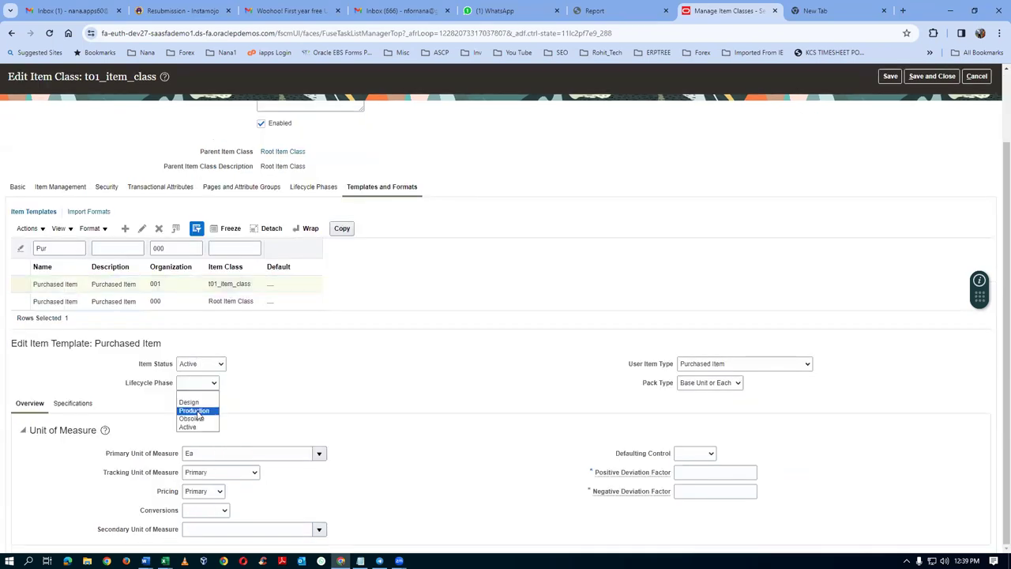
left_click(196, 409)
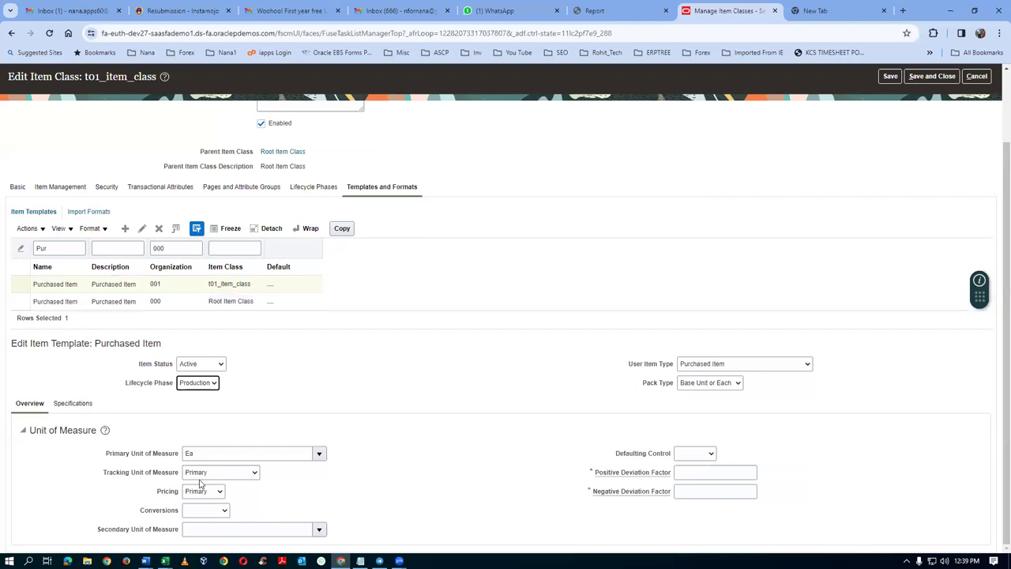
left_click(198, 511)
left_click(198, 531)
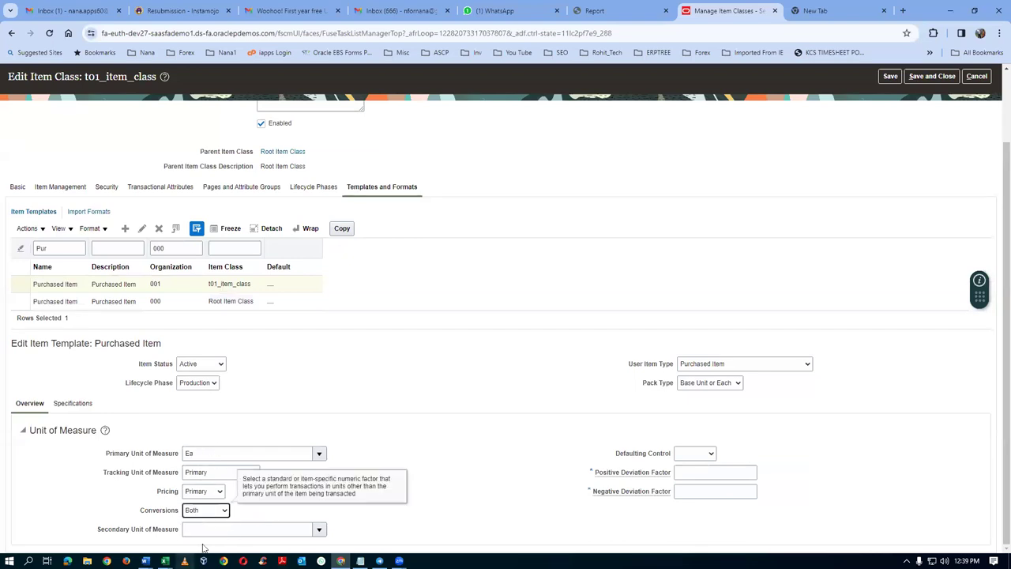
left_click(388, 433)
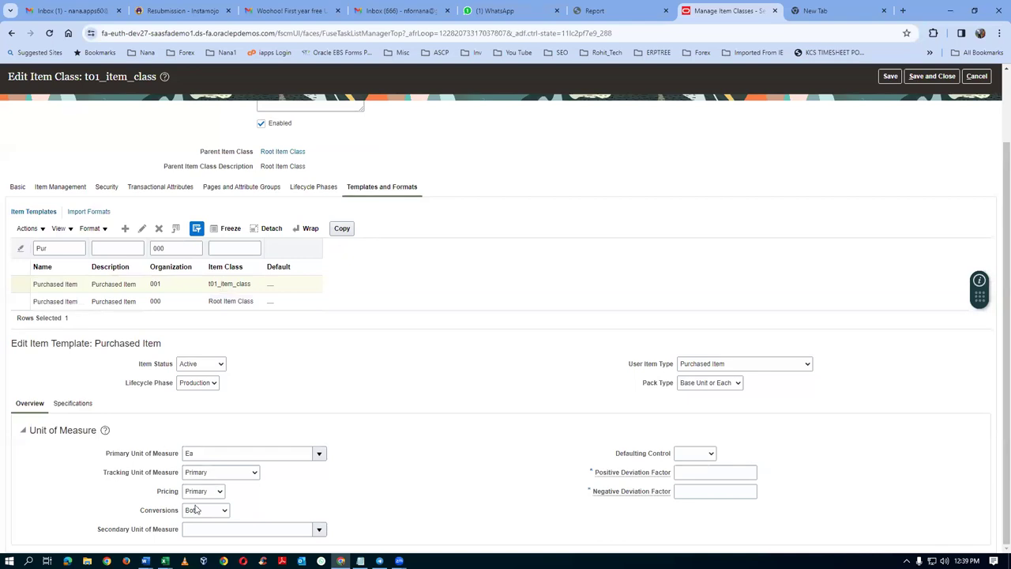
In the template's Purchasing specifications, set the purchase price to 10 USD.
left_click(71, 406)
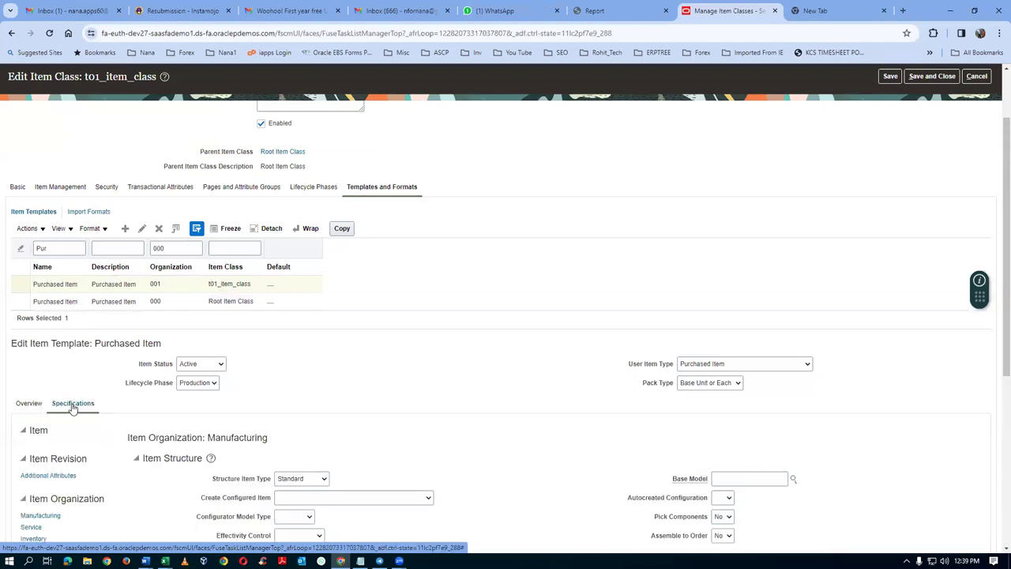
scroll(71, 408, "down", 2)
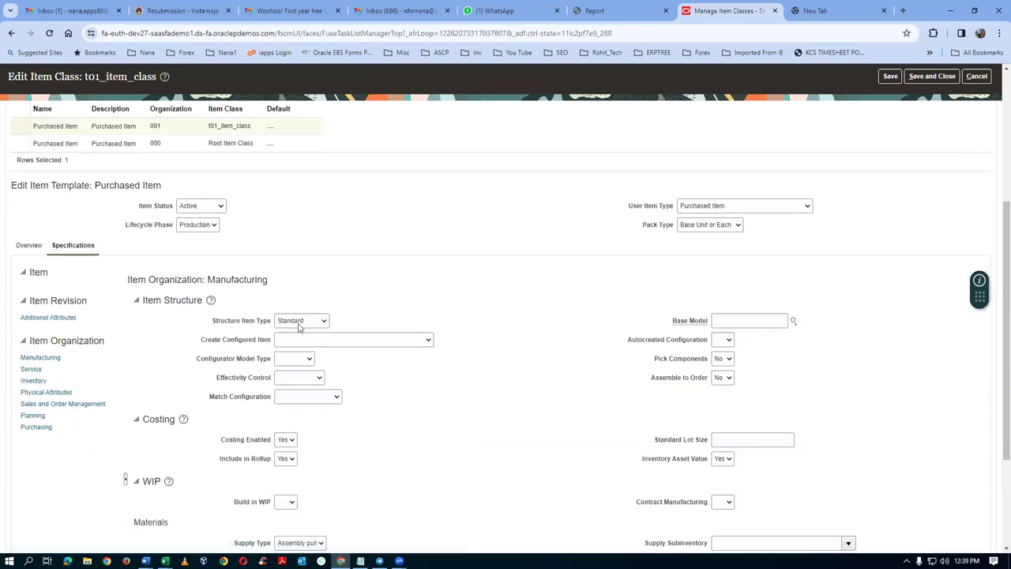
left_click(33, 380)
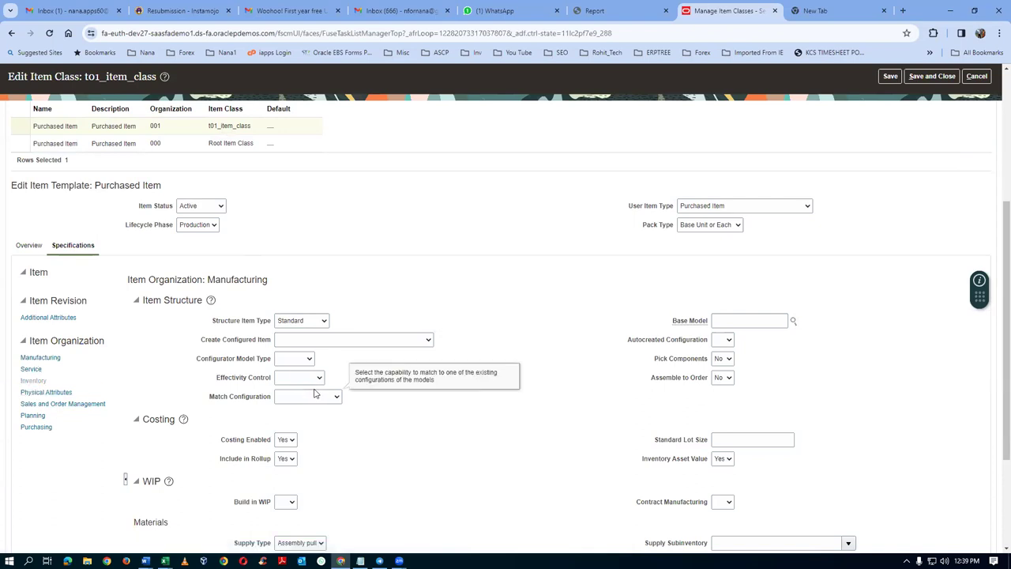
left_click(36, 426)
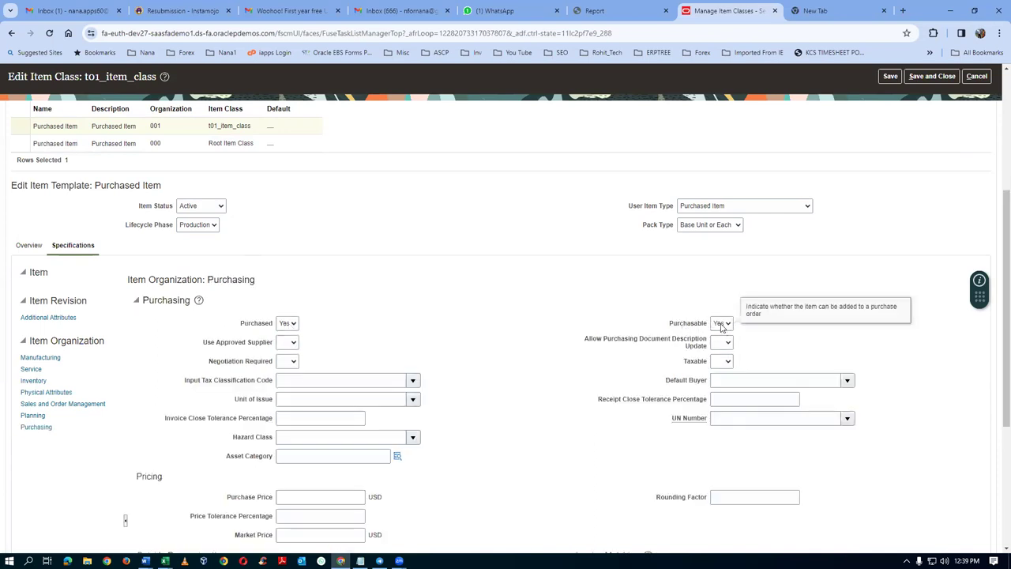
left_click(338, 491)
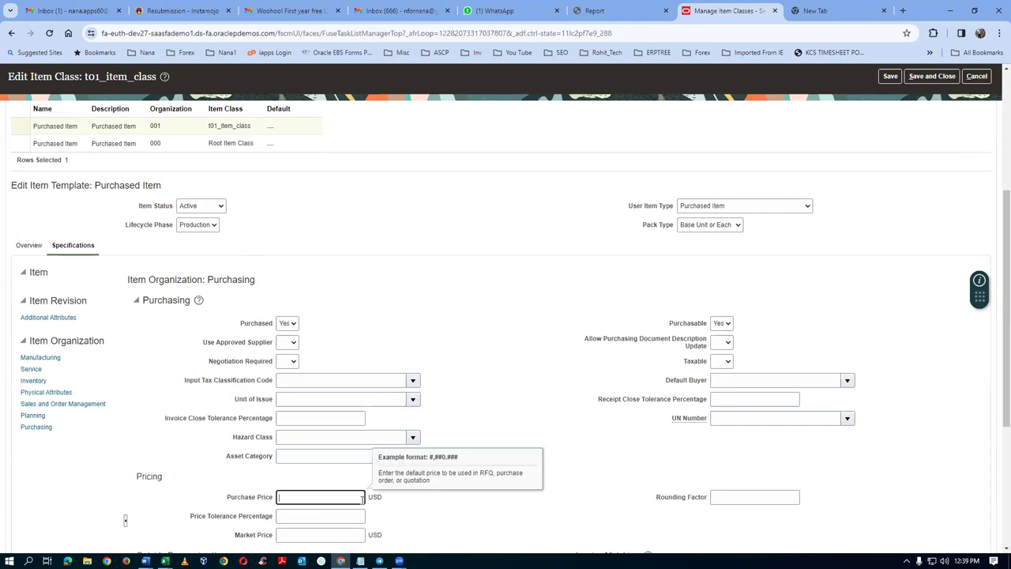
type("10")
key("Tab")
Set the receiving options for substitute receipts, unordered receipts and express transactions to Yes.
scroll(535, 435, "down", 3)
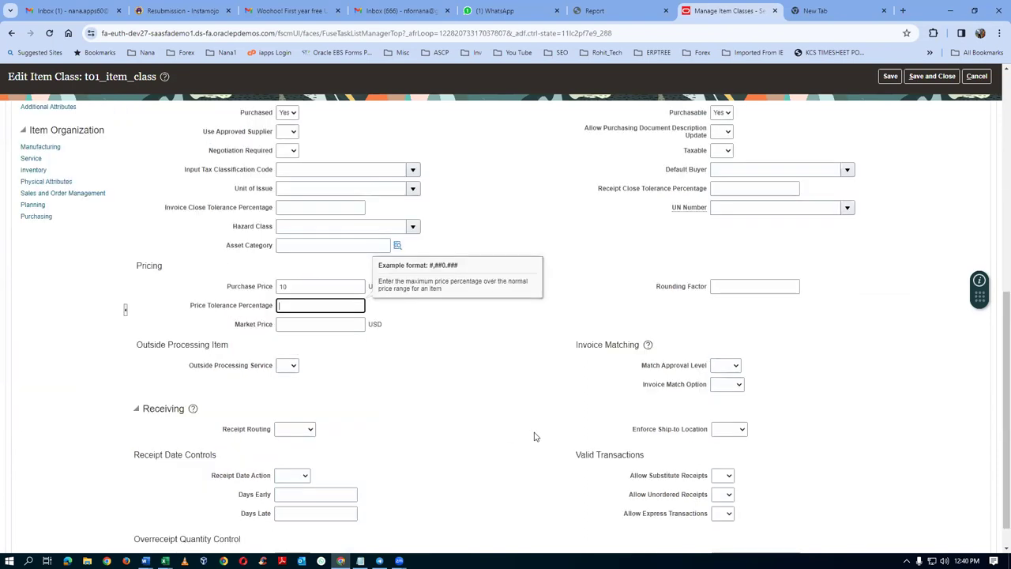
left_click(723, 443)
left_click(724, 459)
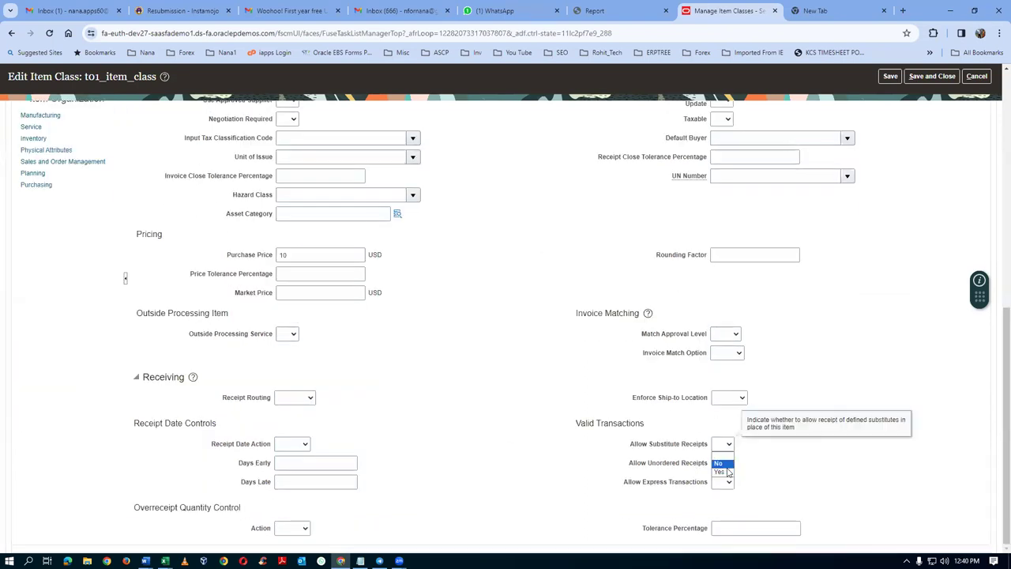
left_click(726, 465)
left_click(725, 489)
left_click(726, 482)
left_click(727, 508)
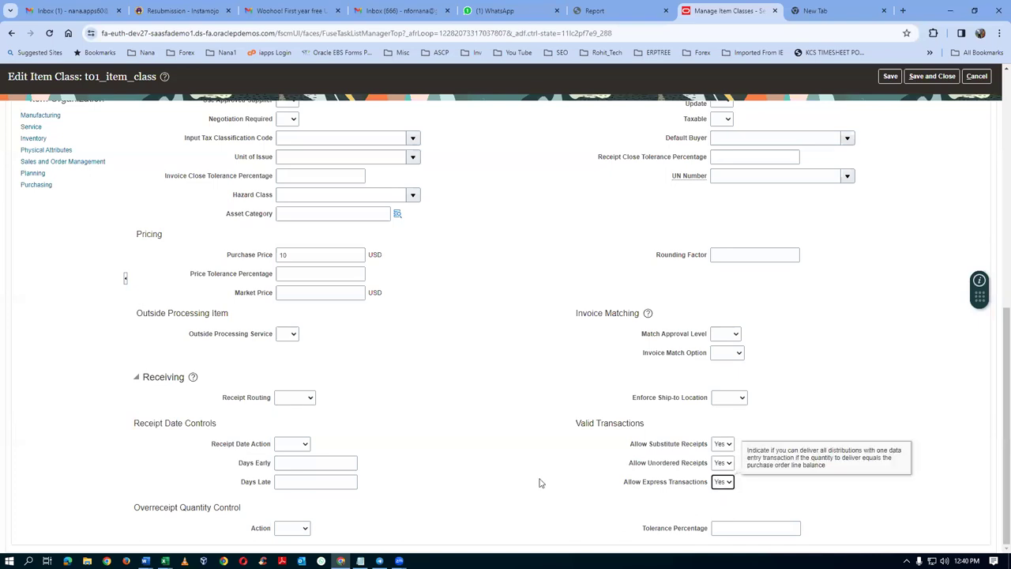
left_click(495, 467)
left_click(725, 481)
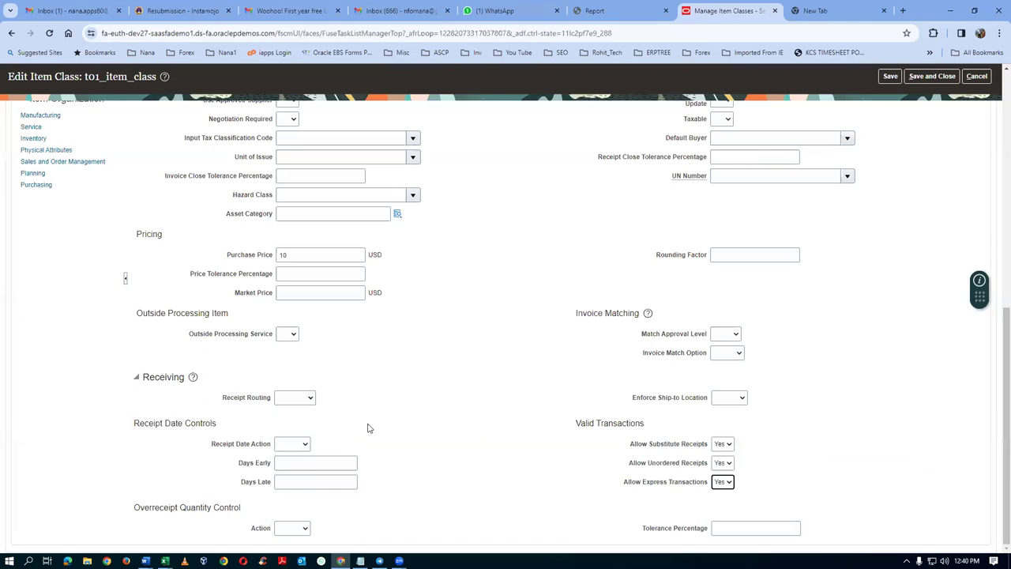
Save the item class, then view the organization 001 template's name and default settings and close them without changes.
scroll(367, 427, "up", 15)
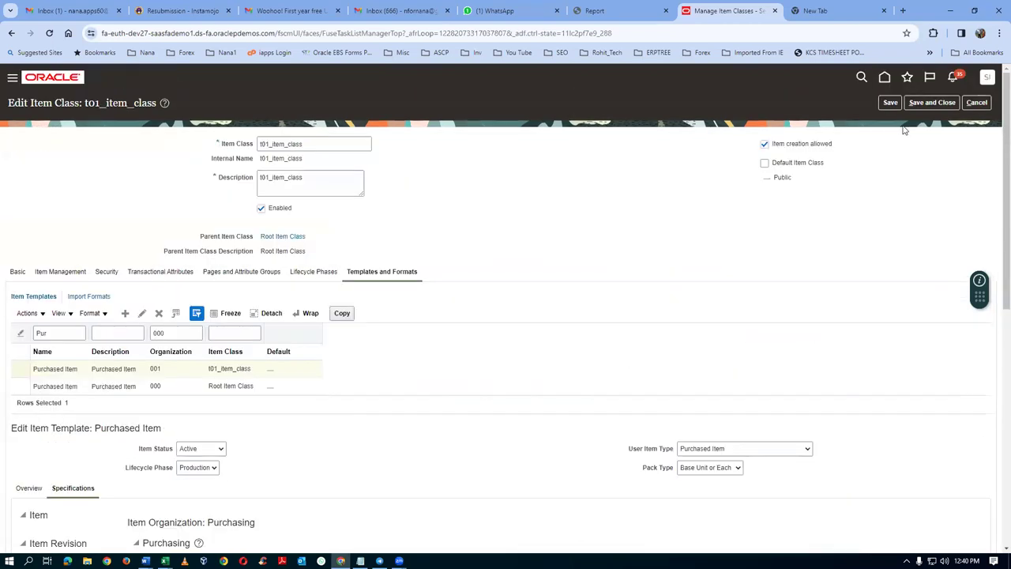
left_click(890, 102)
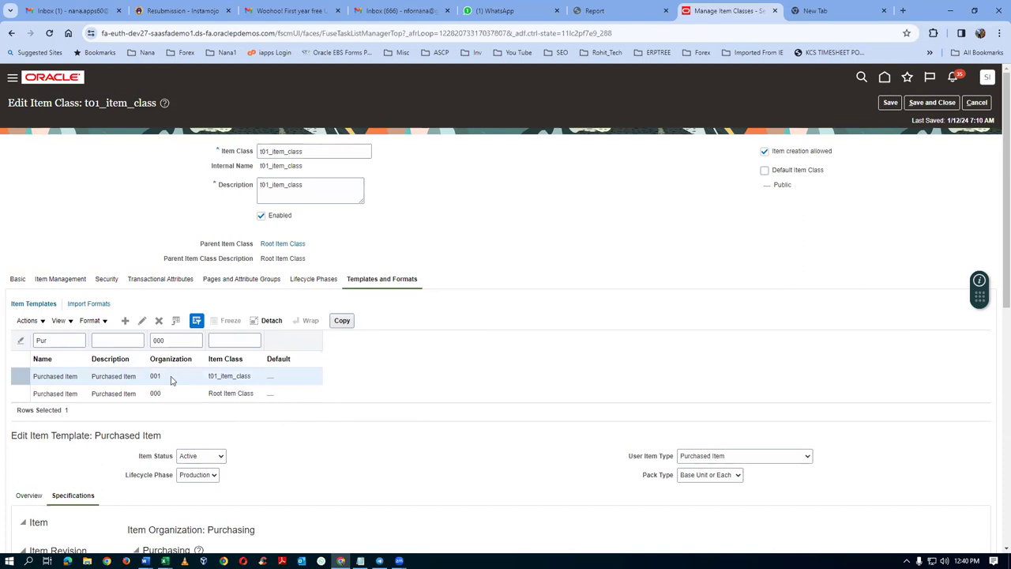
left_click(142, 321)
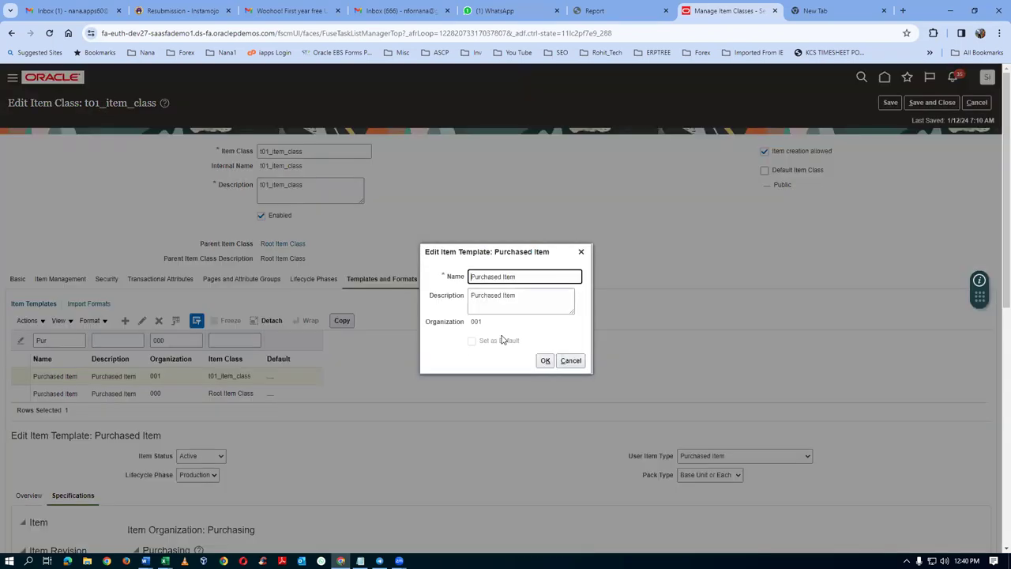
left_click(568, 365)
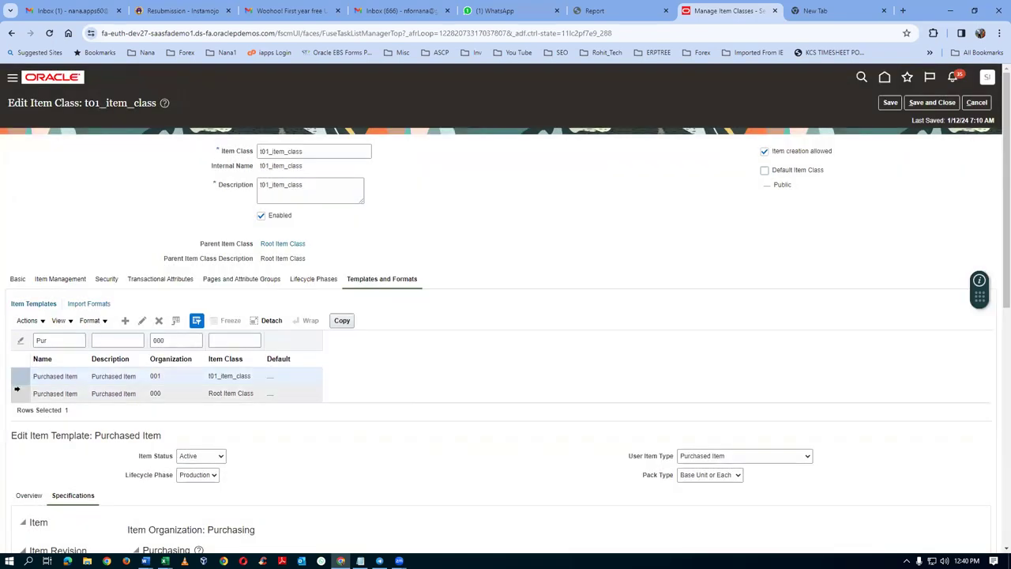
Copy the Root Item Class Purchased Item template to organization 000, Operations.
left_click(16, 393)
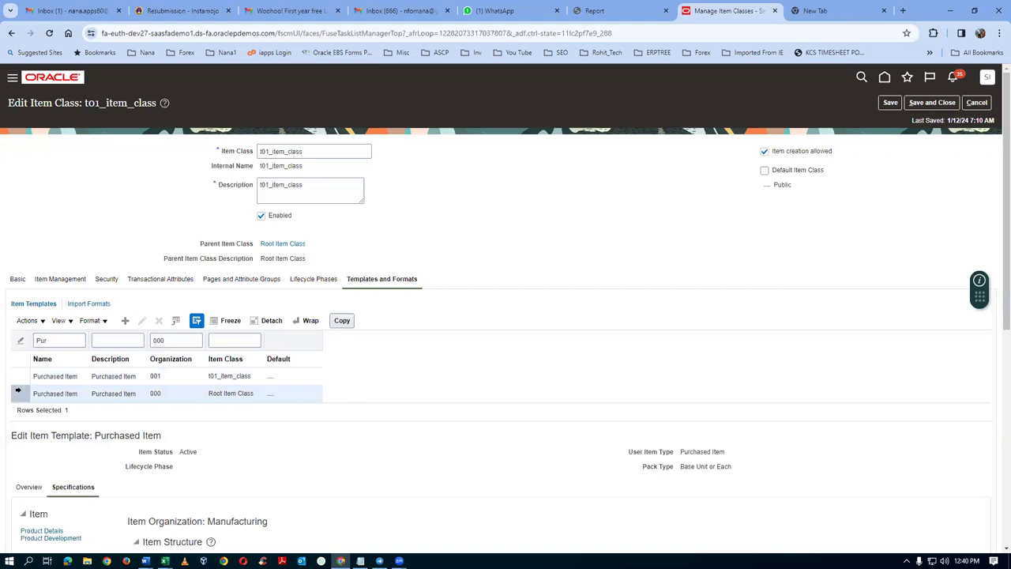
left_click(342, 320)
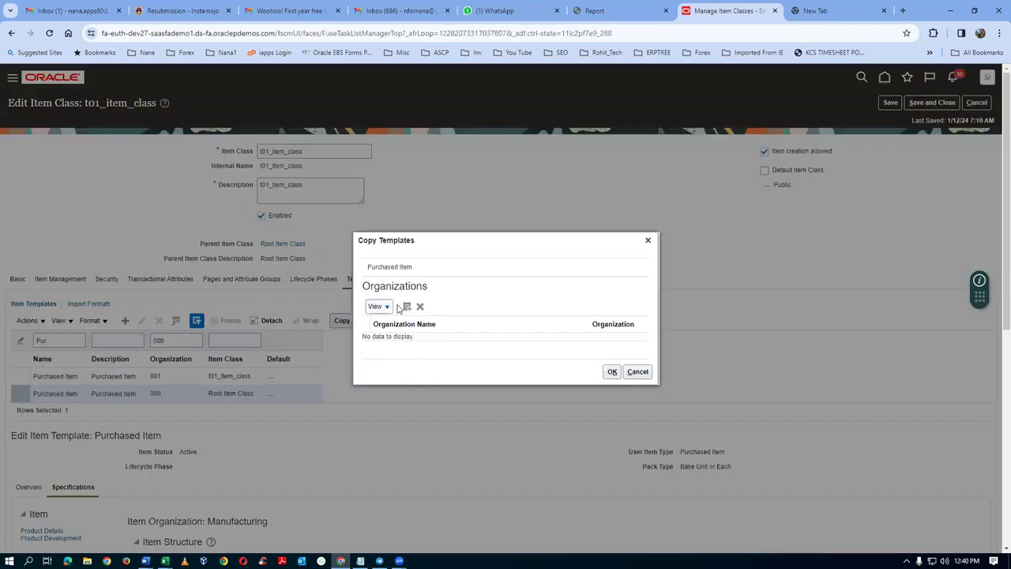
left_click(407, 307)
left_click(507, 296)
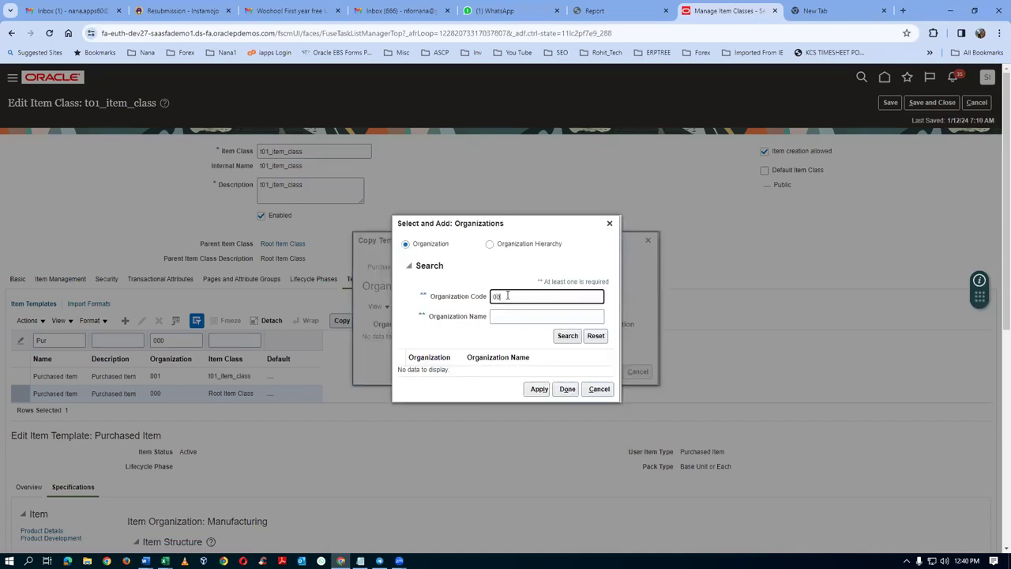
left_click(575, 338)
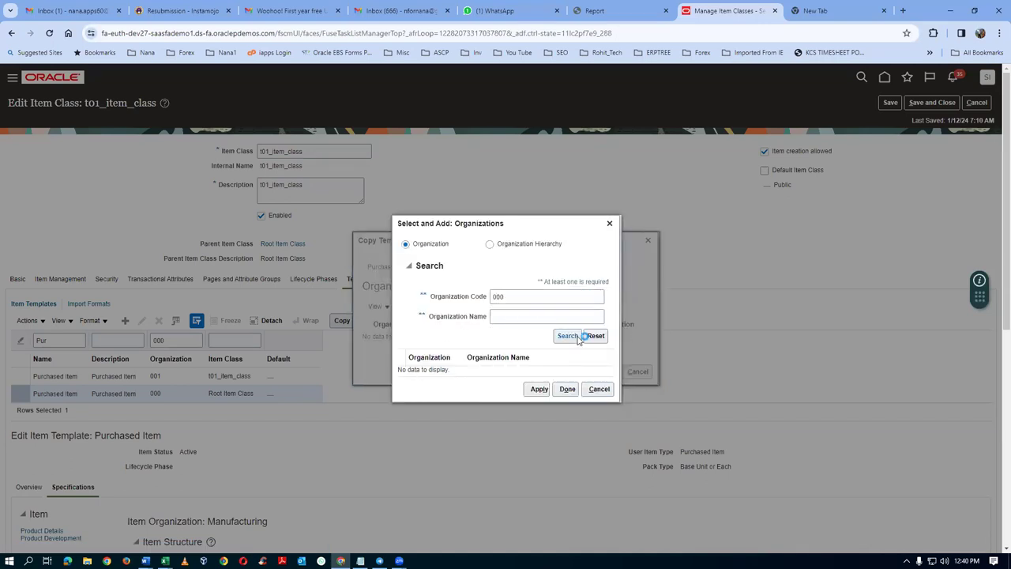
left_click(509, 370)
left_click(539, 393)
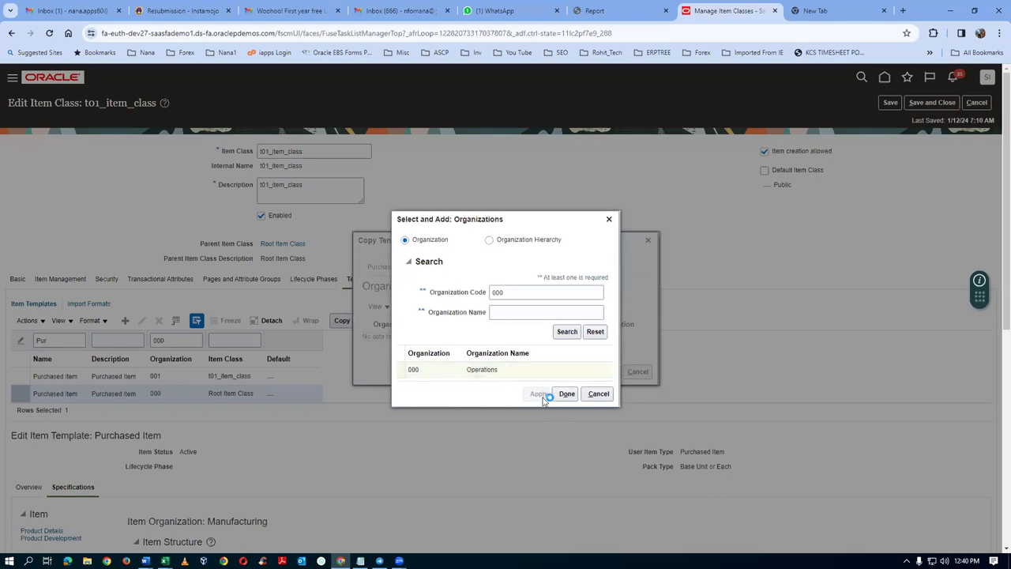
left_click(567, 394)
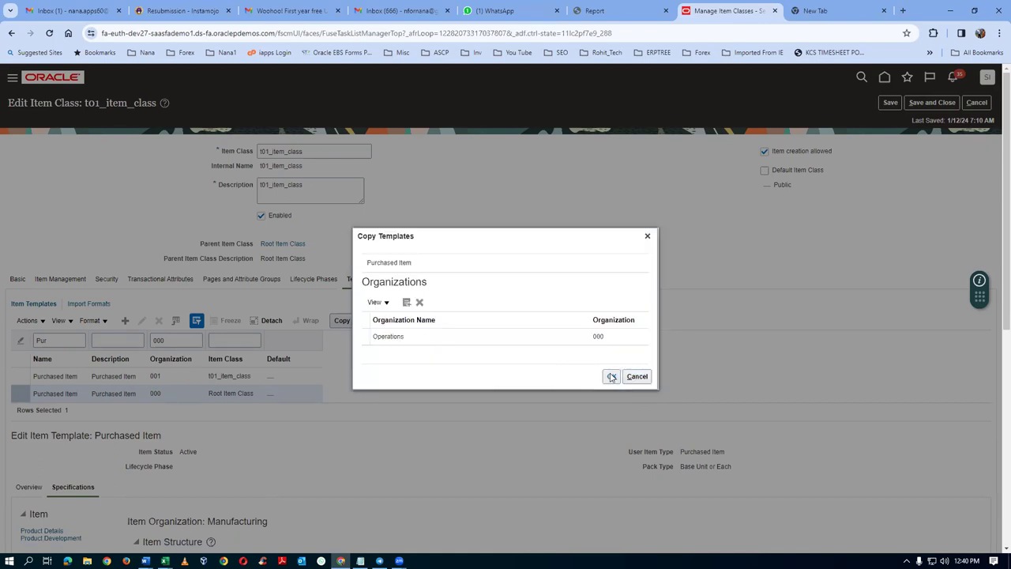
left_click(611, 378)
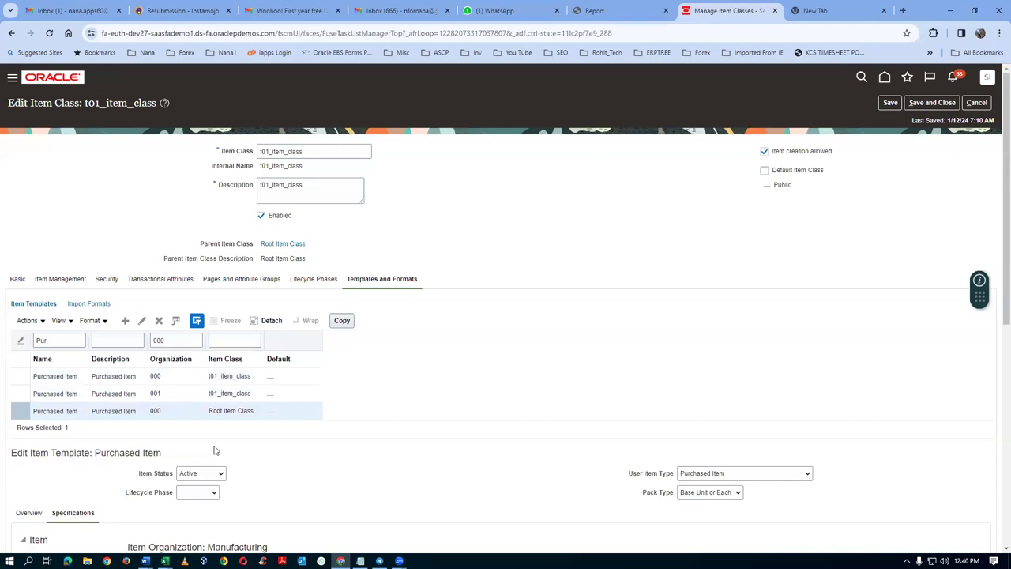
Set the t01_item_class template of organization 000 to lifecycle phase Production and unit-of-measure conversions Both.
left_click(167, 377)
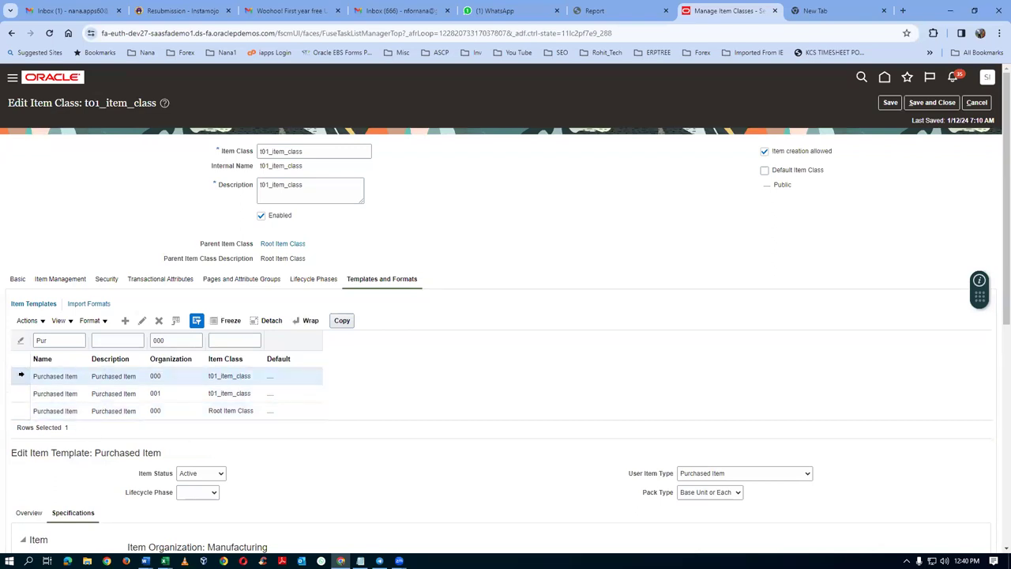
left_click(187, 494)
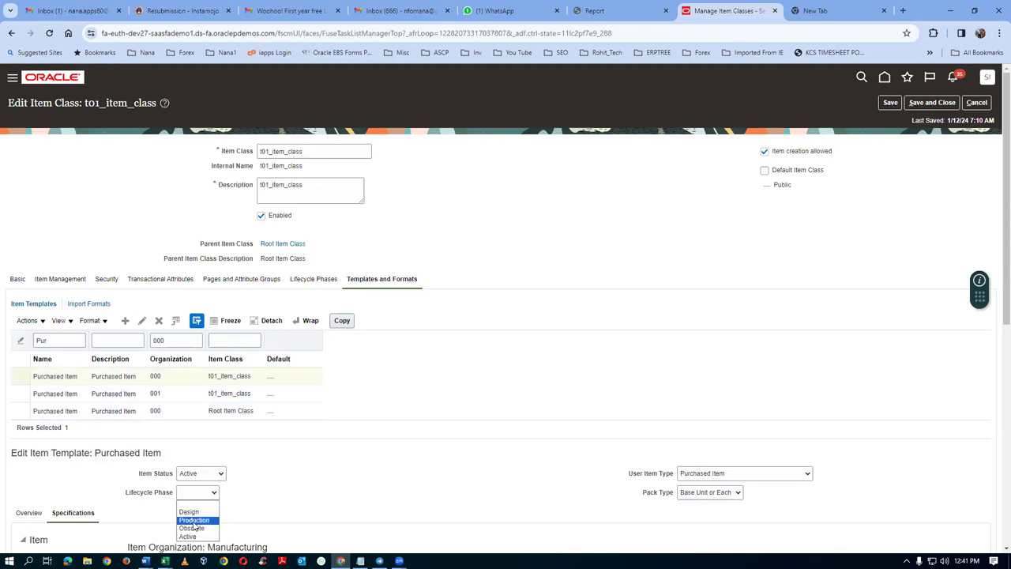
left_click(194, 520)
scroll(302, 475, "down", 3)
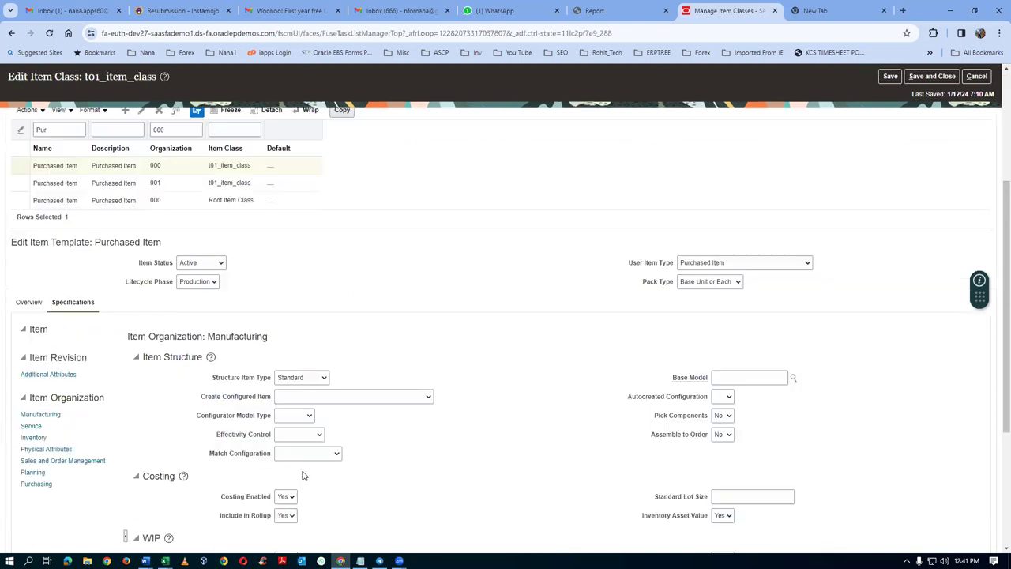
left_click(30, 301)
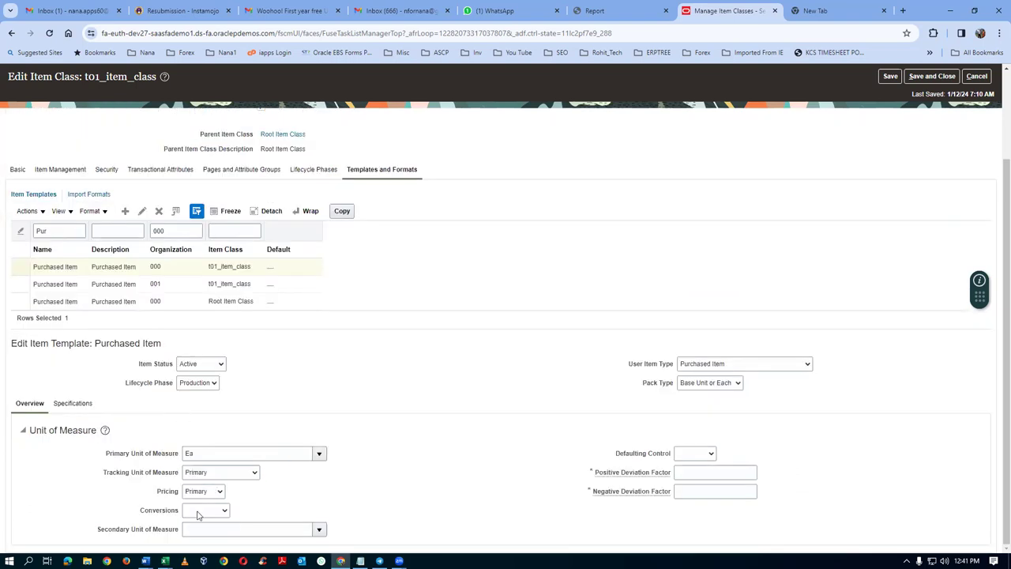
left_click(197, 514)
left_click(201, 528)
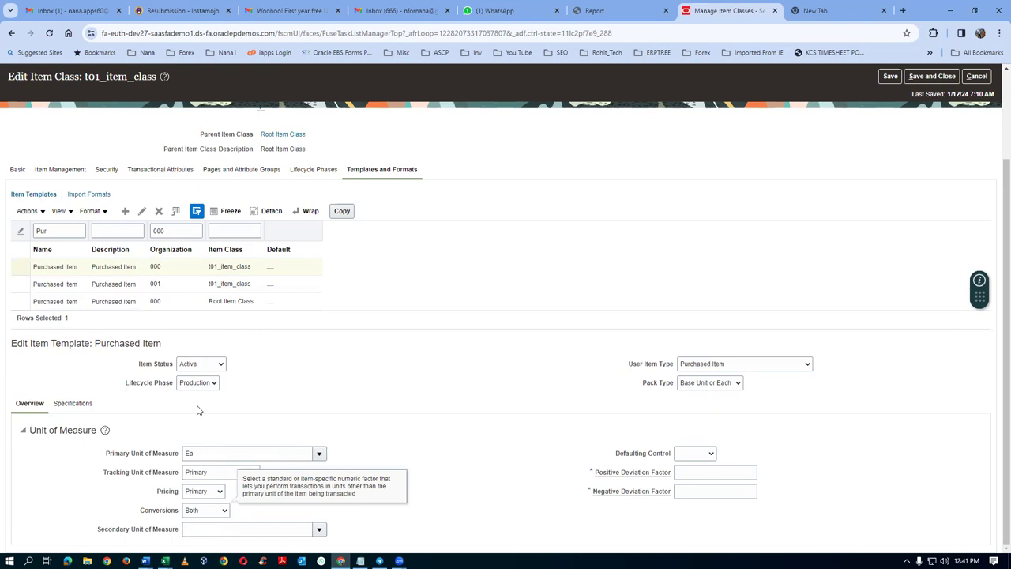
Set the purchase price to 10 in the organization 000 template's Purchasing specifications.
left_click(69, 419)
scroll(68, 422, "down", 3)
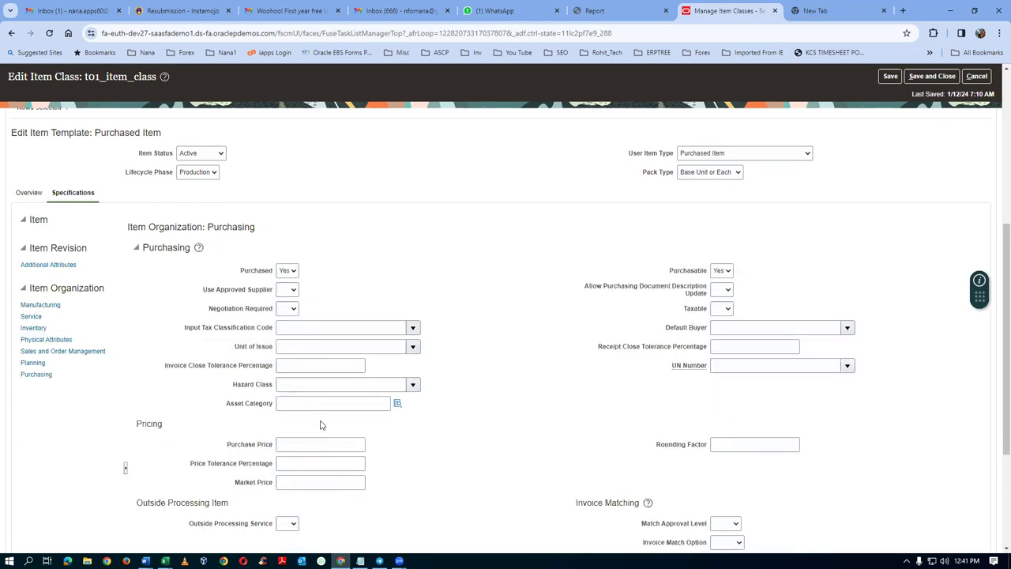
left_click(308, 447)
type("10")
key("Tab")
Set substitute receipts, unordered receipts and express transactions to Yes for the organization 000 template, and try to save the item class.
scroll(345, 340, "down", 3)
left_click(724, 444)
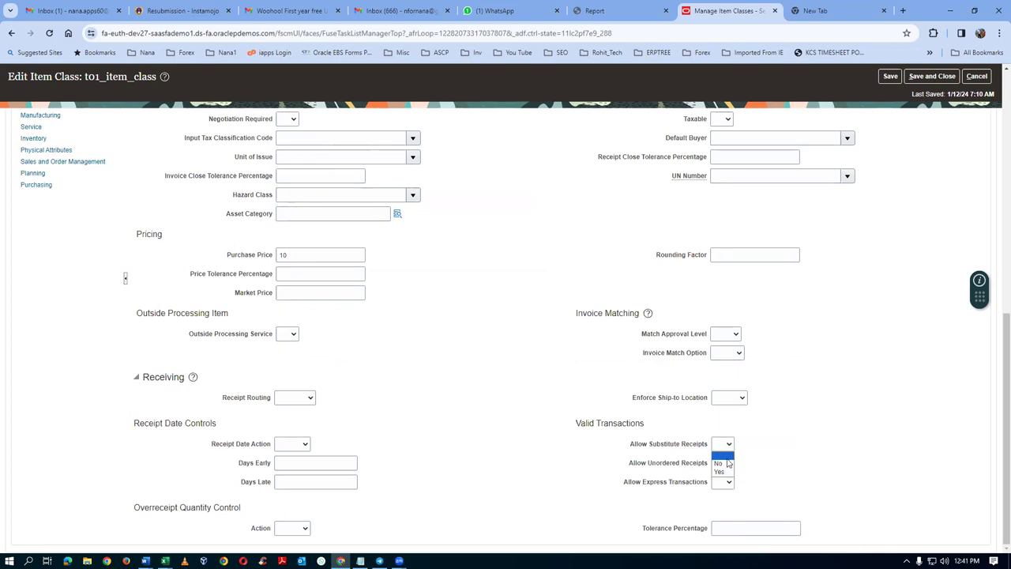
left_click(728, 472)
left_click(725, 463)
left_click(723, 491)
left_click(725, 483)
left_click(725, 509)
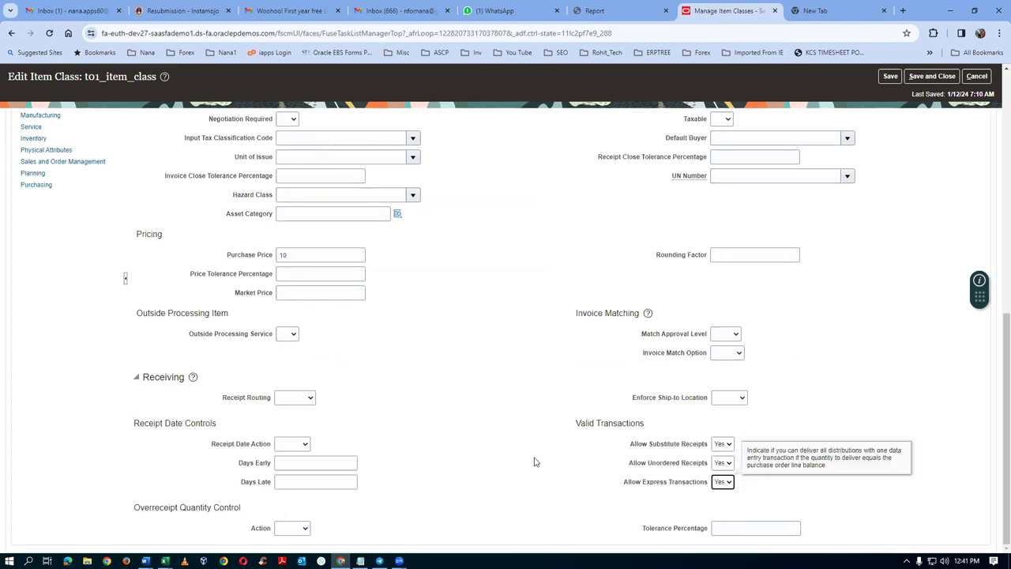
left_click(890, 76)
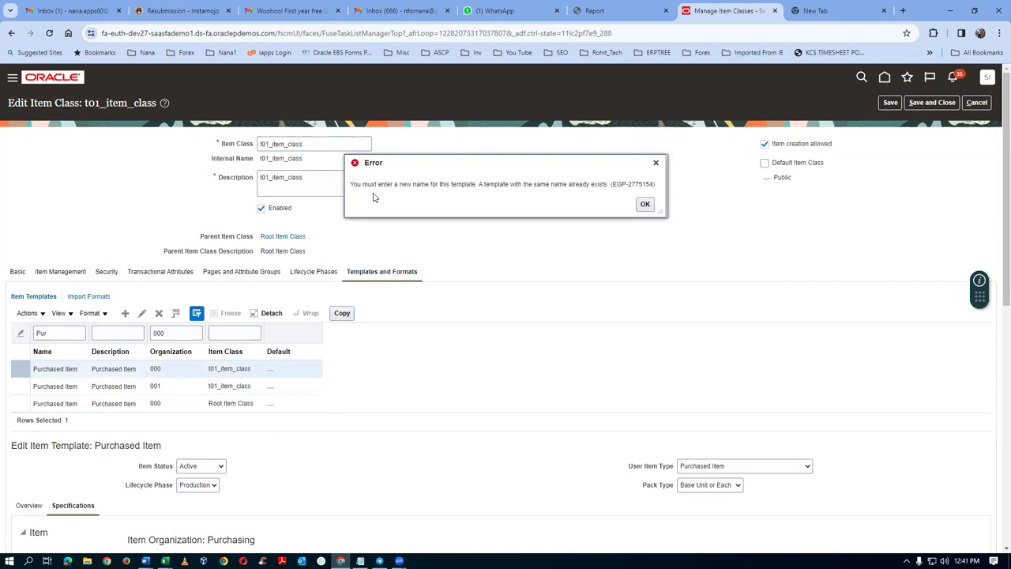
left_click(647, 206)
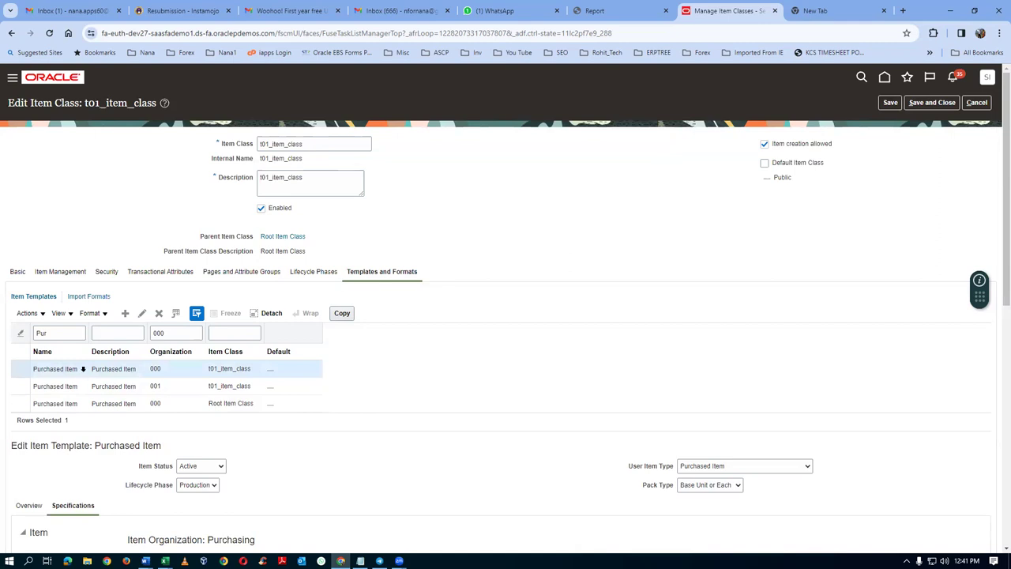
Name and describe the organization 000 template as t01 Purchased Item, make it the default, and save and close the item class.
left_click(144, 315)
type("t01 Purchased Item")
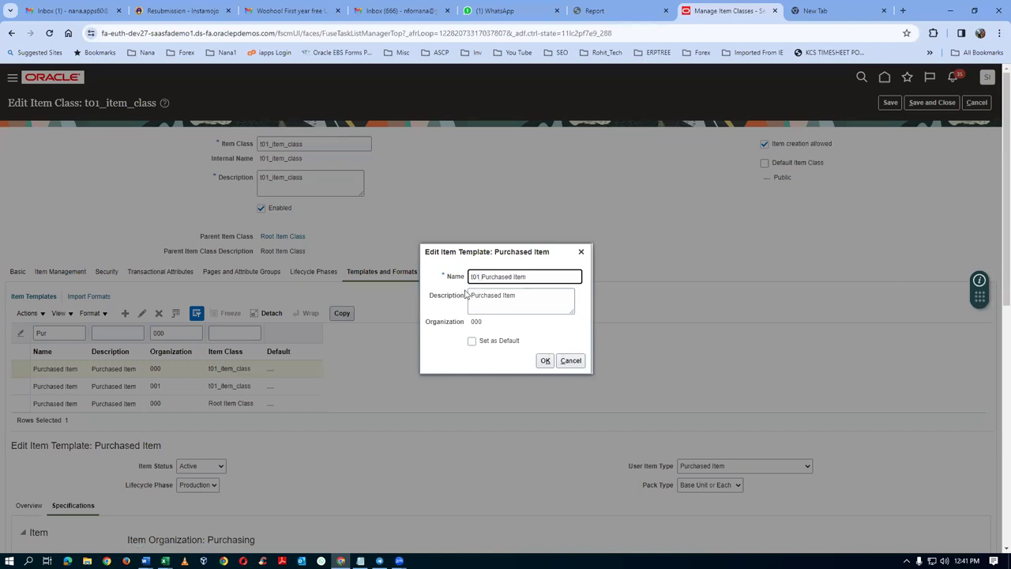
left_click(472, 297)
type("t01")
left_click(471, 342)
left_click(544, 361)
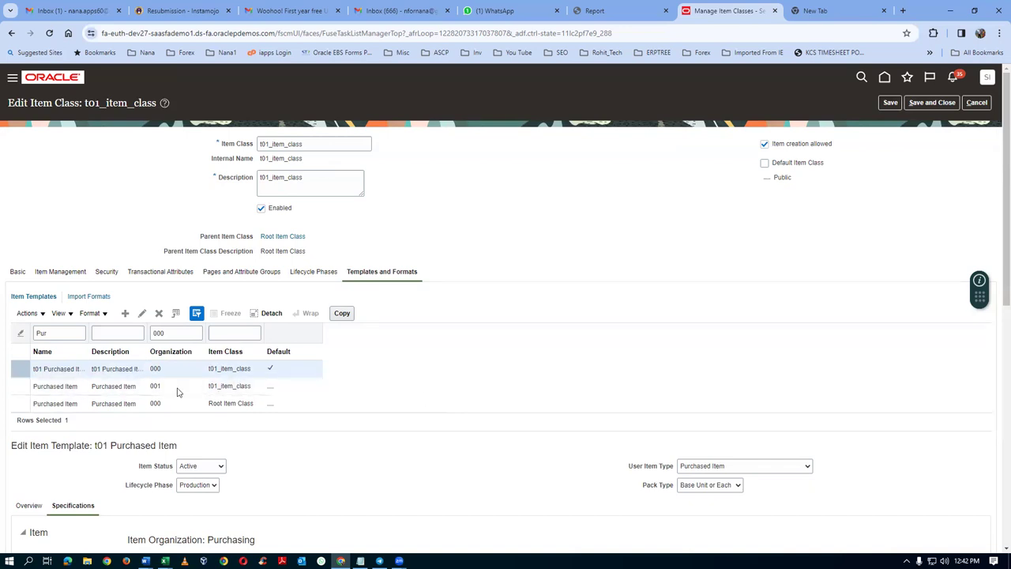
left_click(937, 104)
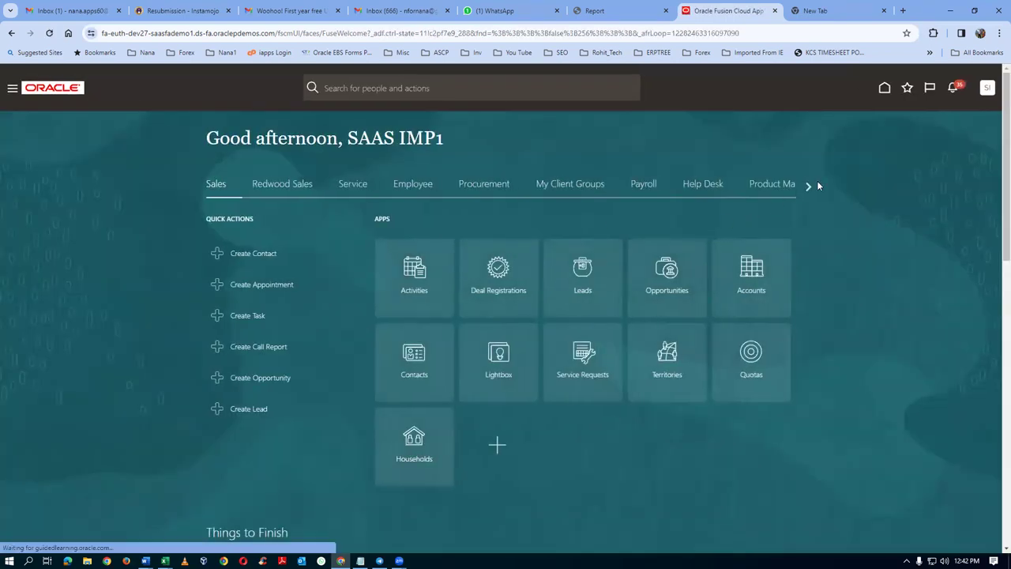
Open the Product Information Management work area from the Product Management group.
left_click(811, 187)
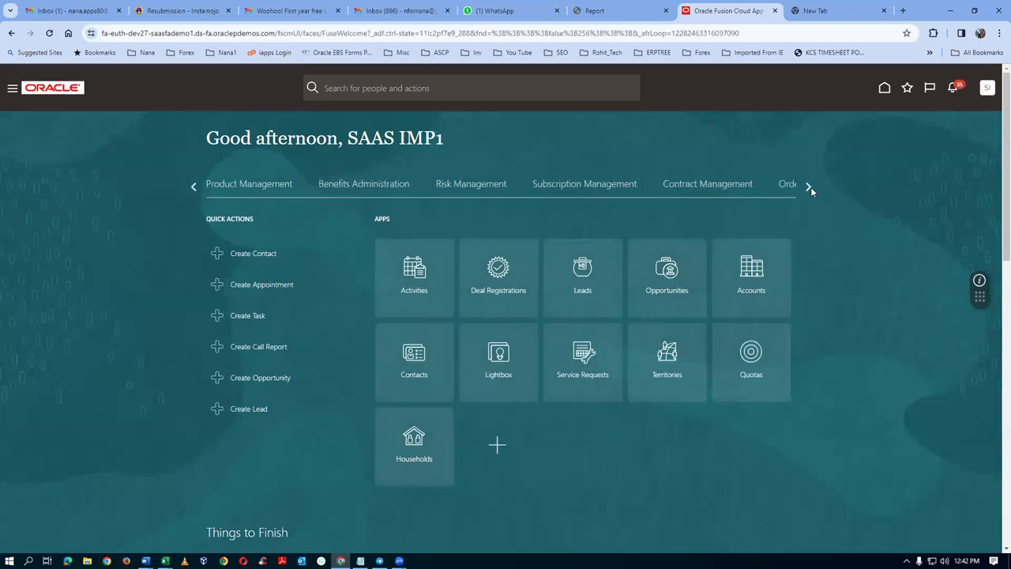
left_click(810, 187)
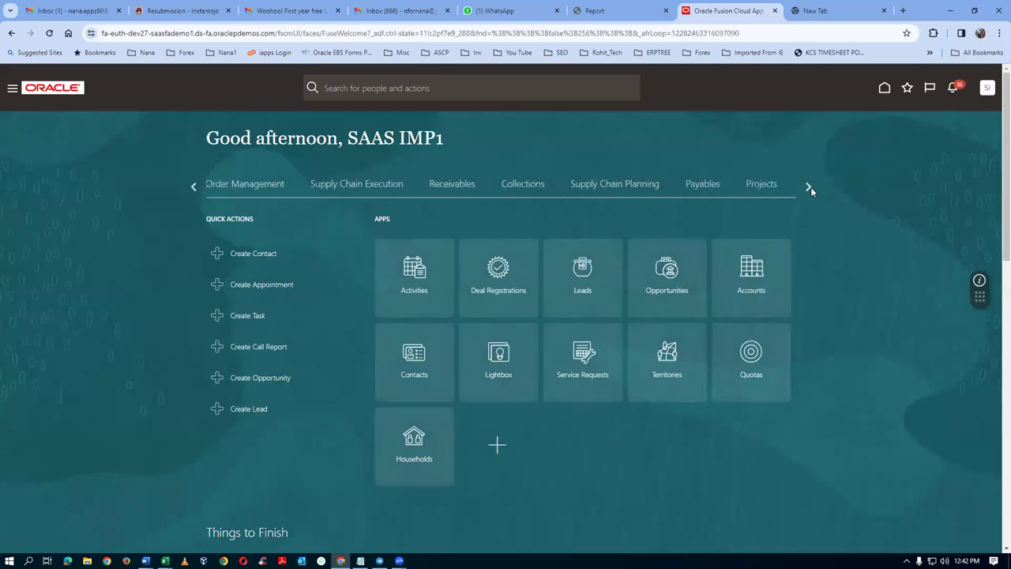
left_click(809, 188)
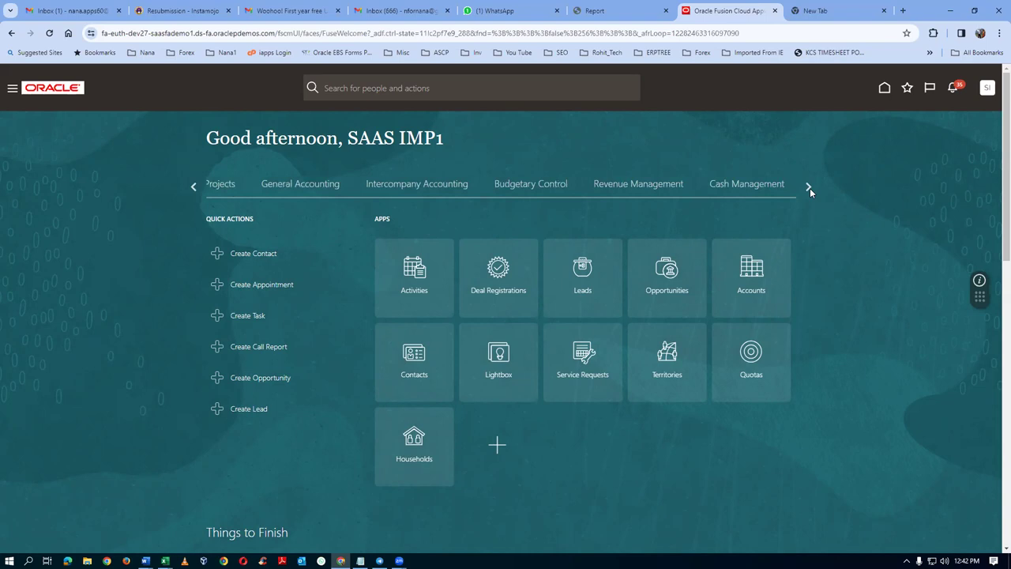
left_click(810, 188)
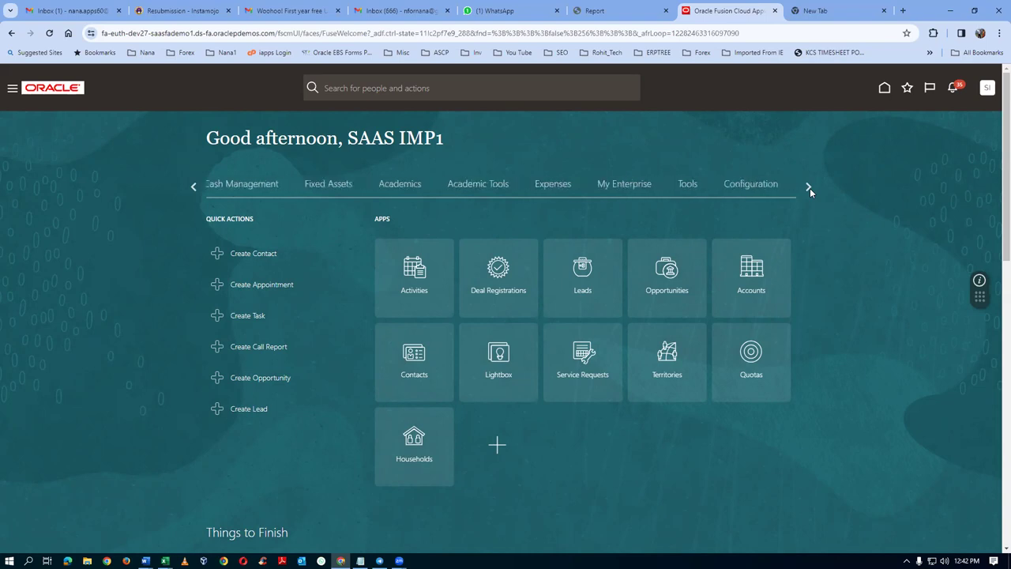
left_click(809, 188)
left_click(193, 187)
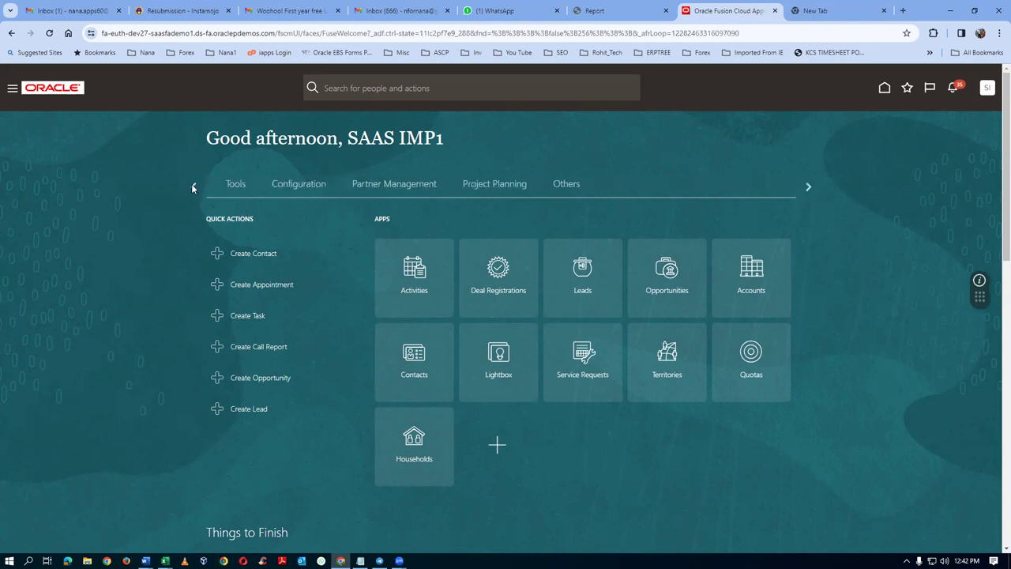
left_click(193, 187)
left_click(193, 188)
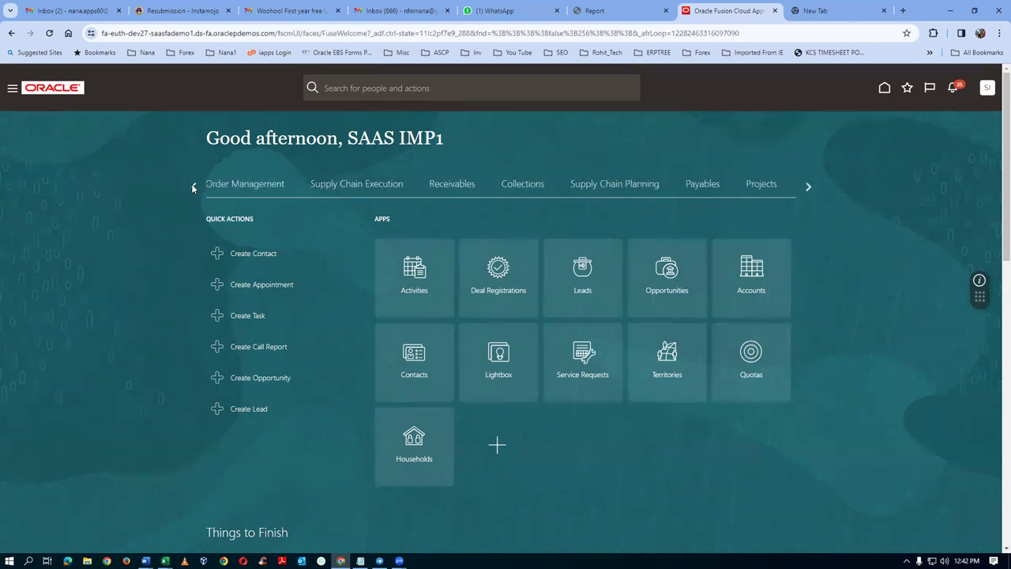
left_click(193, 187)
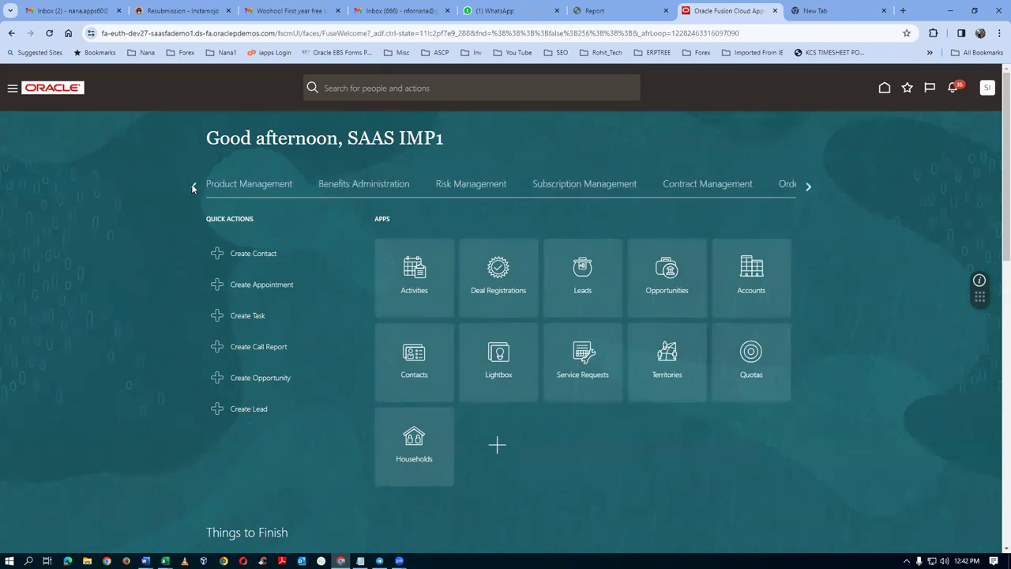
left_click(249, 184)
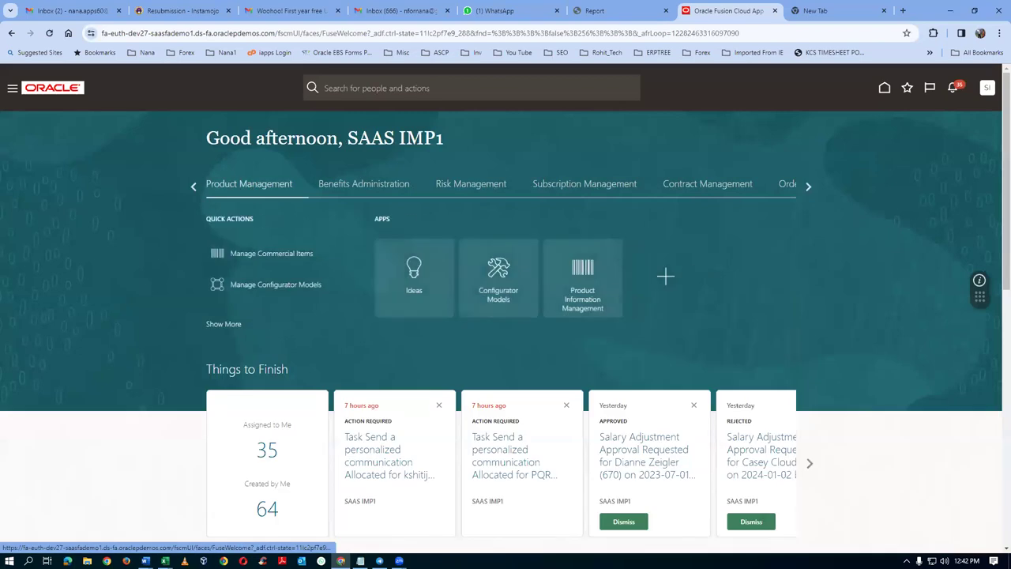
left_click(575, 304)
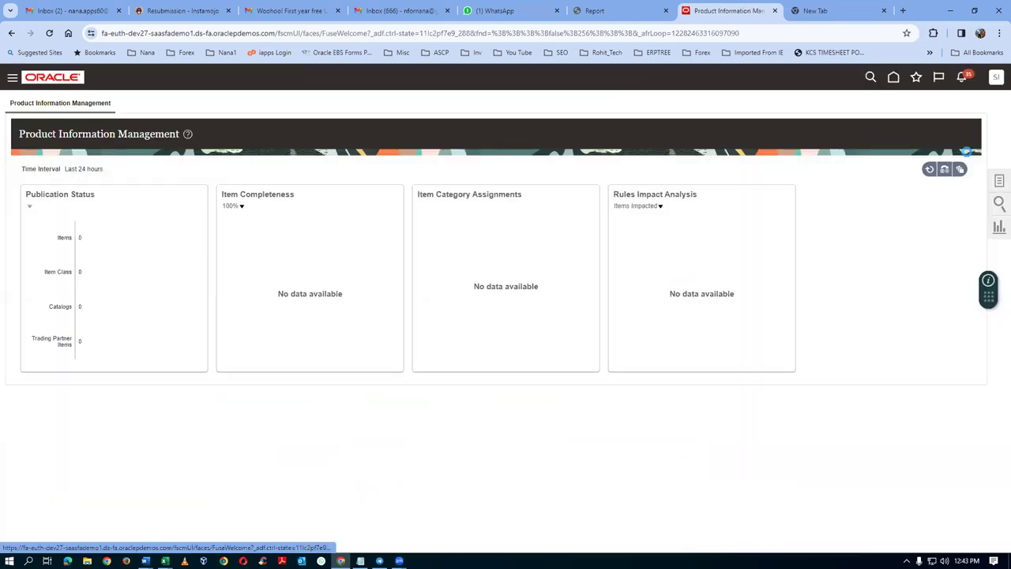
Try to create one new item in organization 000 and choose its item class, and cancel the item creation.
left_click(875, 114)
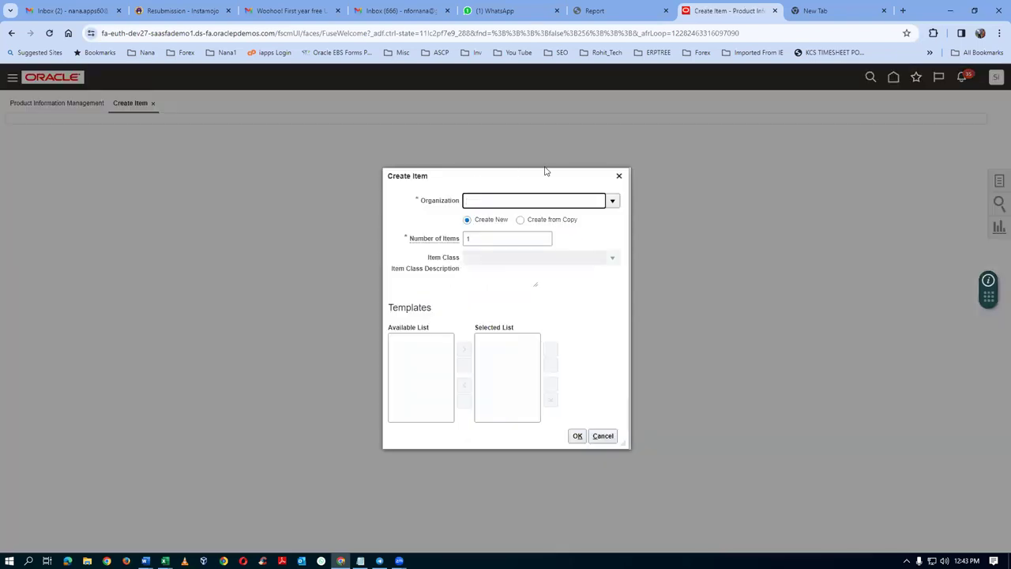
type("000")
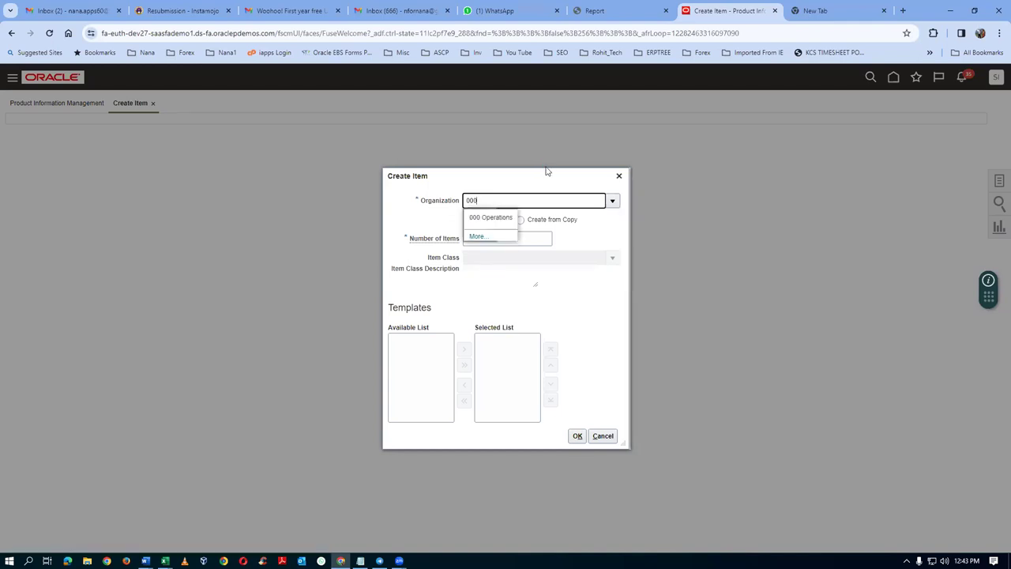
left_click(488, 217)
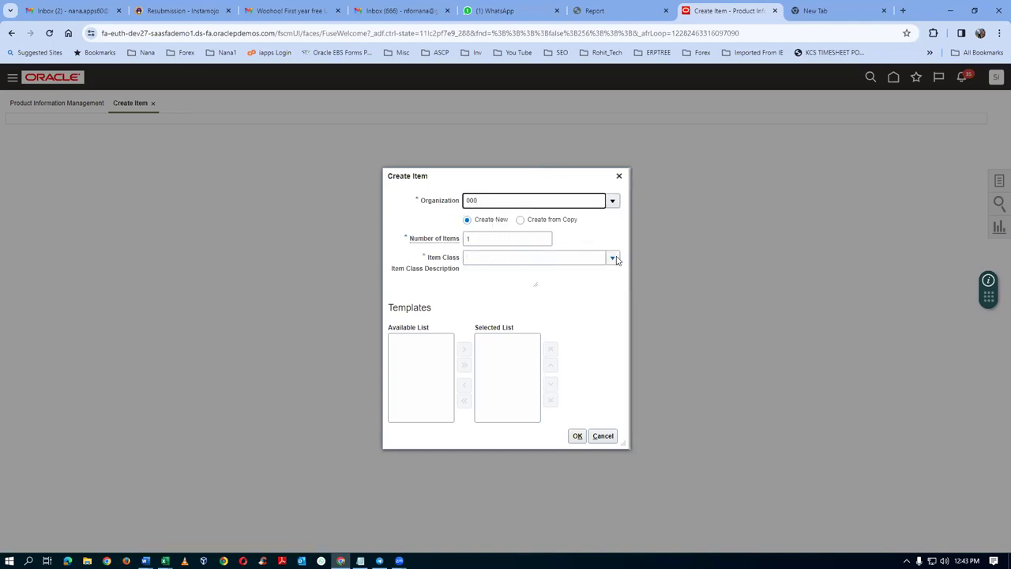
left_click(613, 258)
left_click(597, 325)
left_click(612, 258)
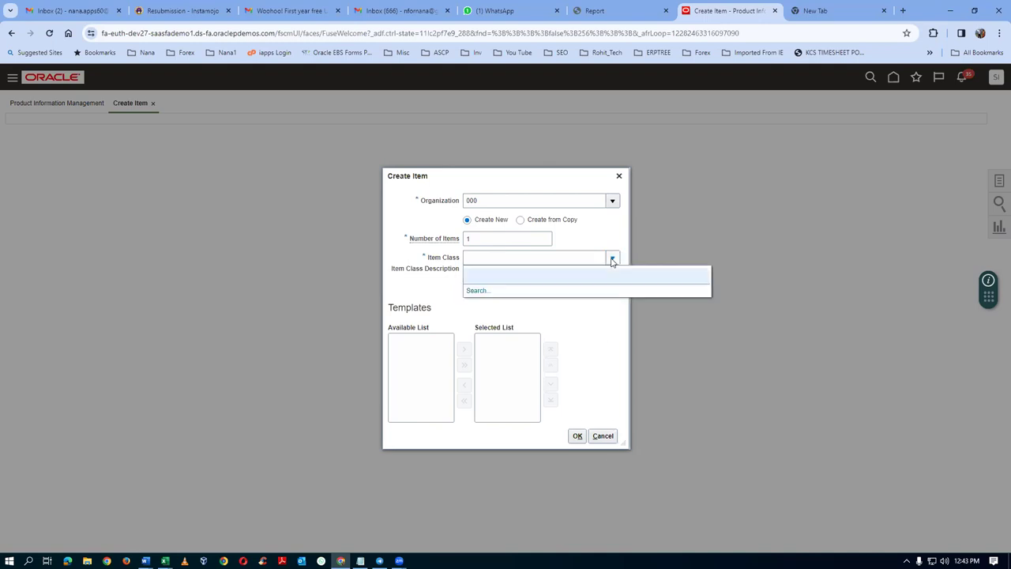
left_click(602, 436)
Go to Setup and Maintenance and open the feature opt-in page for the Product Management offering.
left_click(996, 77)
left_click(833, 238)
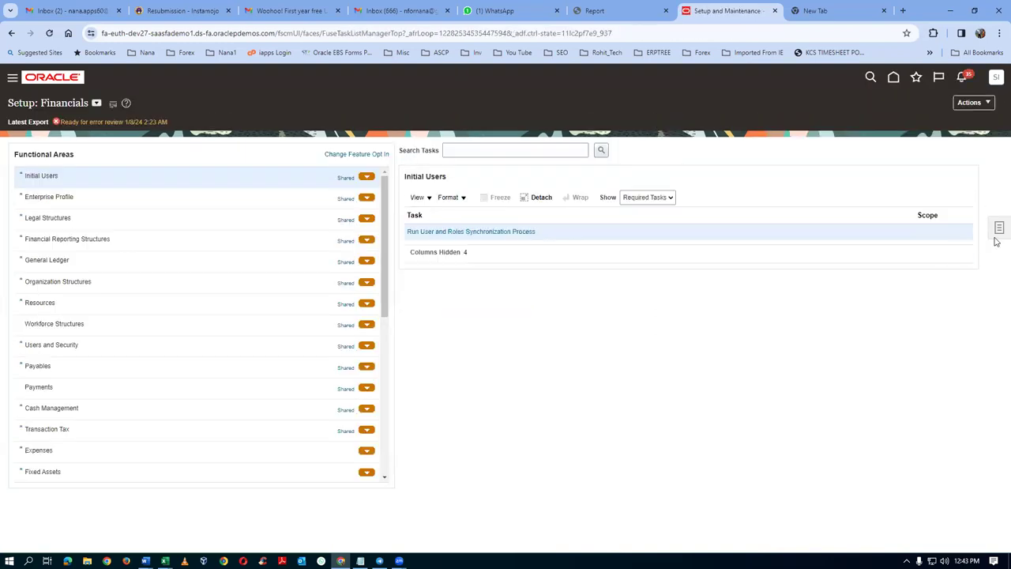
left_click(972, 102)
left_click(924, 262)
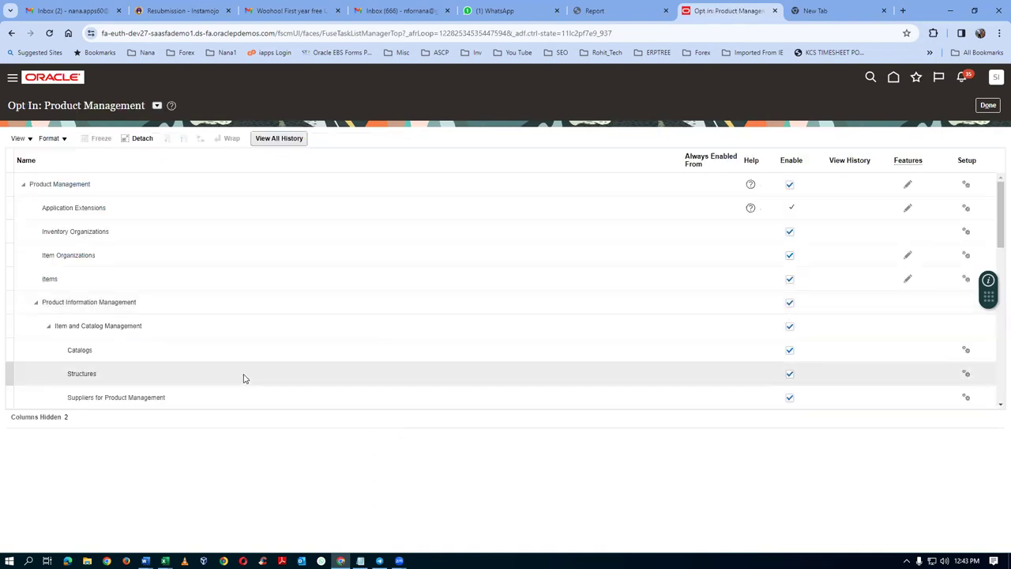
Disable Data Governance and Data Consolidation for the Product Management offering and finish the opt-in changes.
scroll(99, 343, "down", 1)
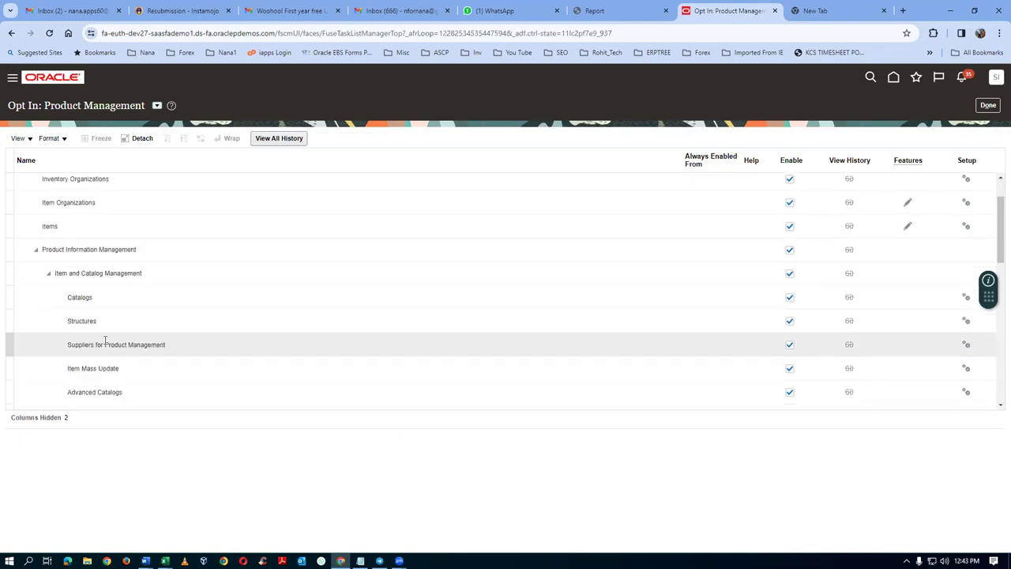
scroll(102, 341, "down", 1)
scroll(105, 342, "down", 1)
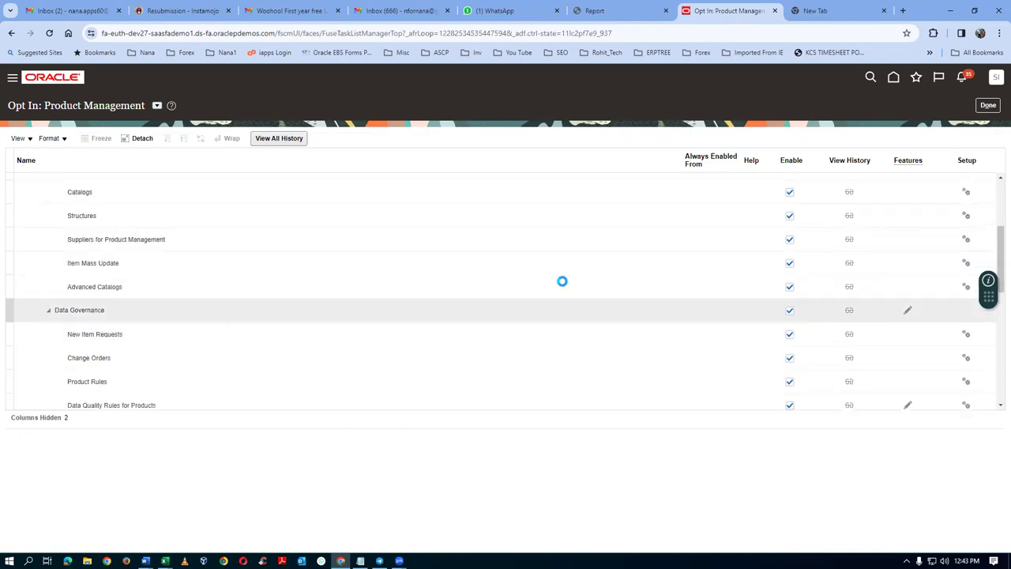
left_click(790, 311)
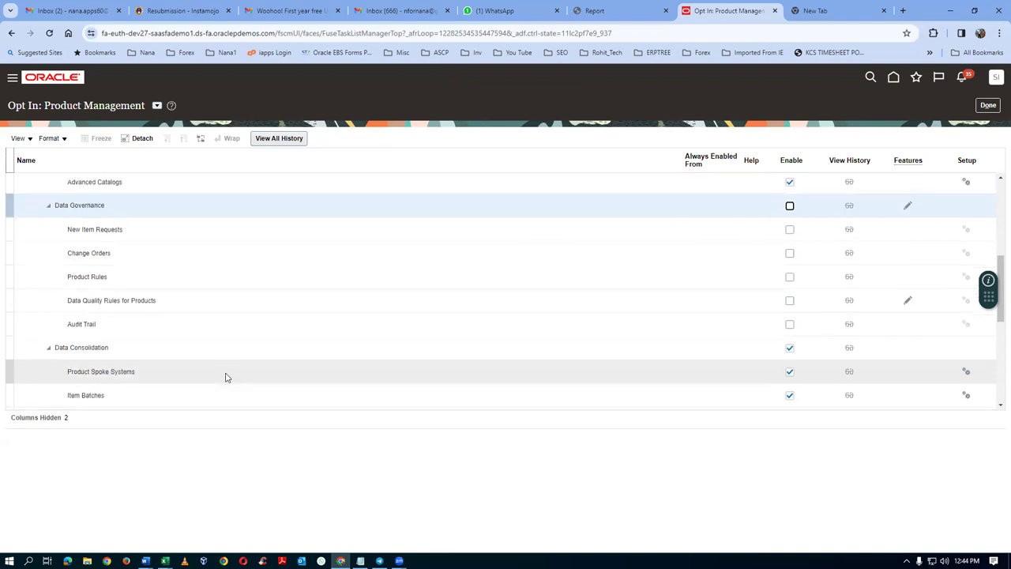
left_click(789, 348)
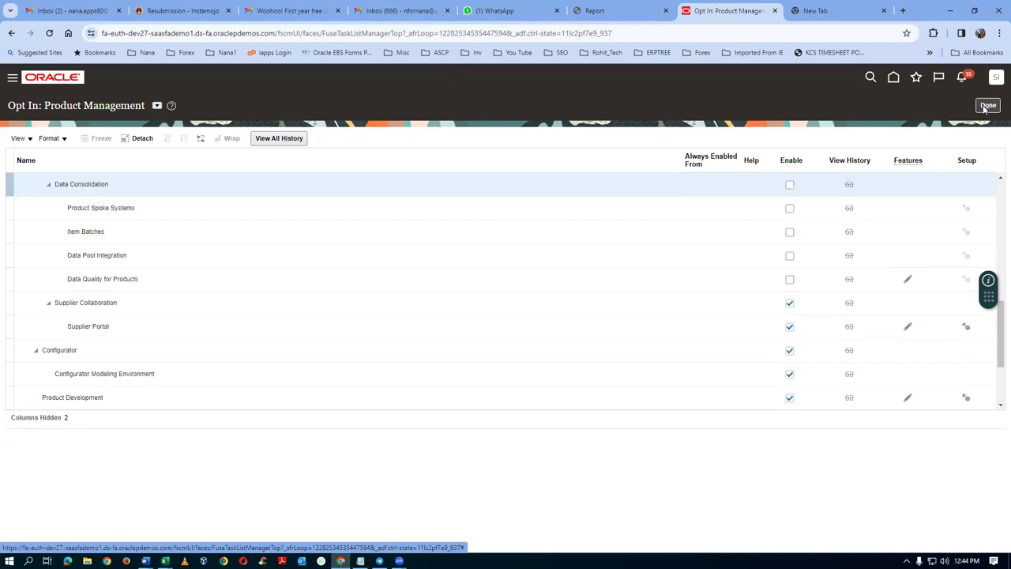
left_click(988, 106)
left_click(987, 106)
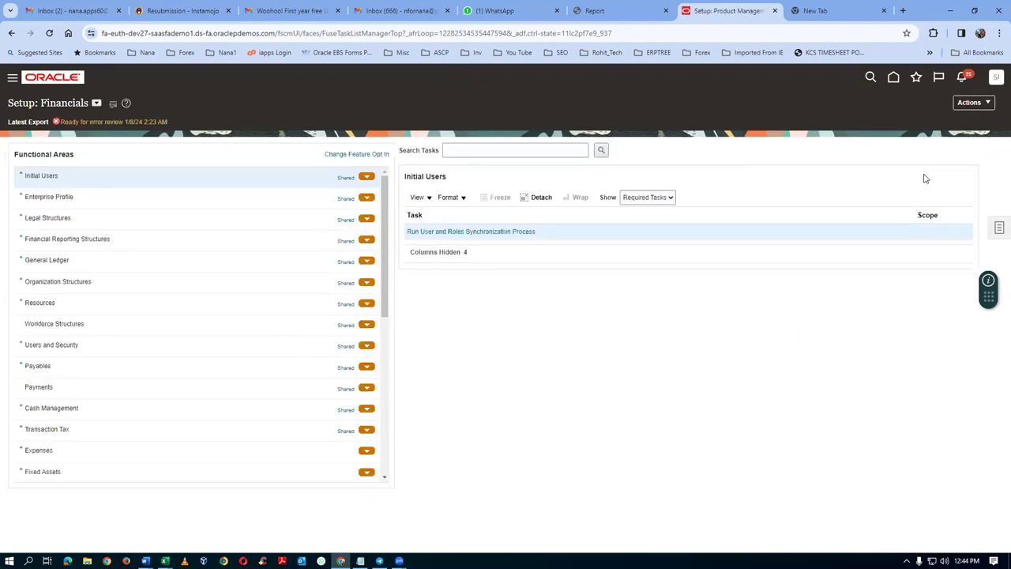
Sign out of Oracle Applications Cloud and confirm the single sign-off.
left_click(997, 77)
left_click(977, 103)
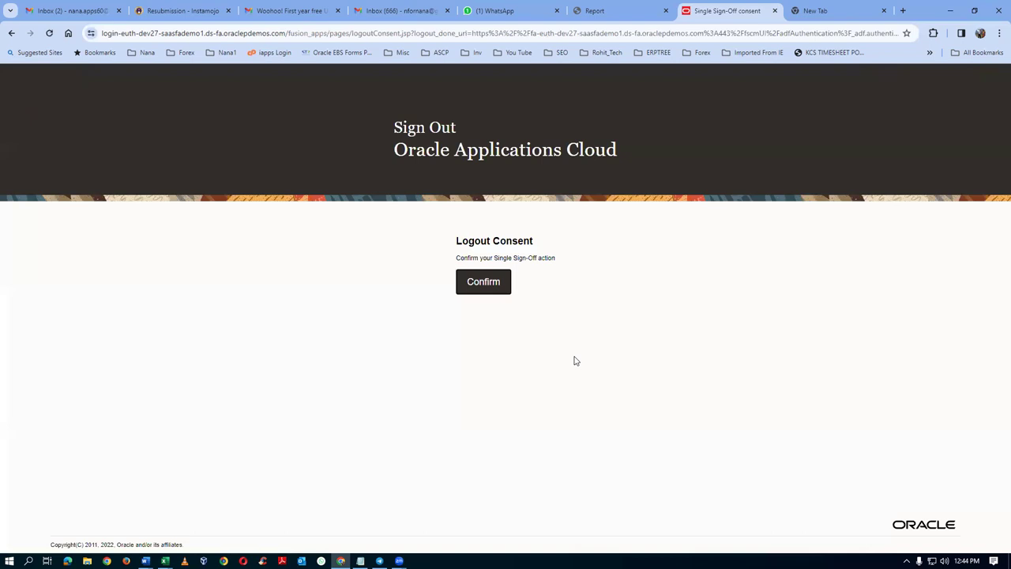
left_click(489, 286)
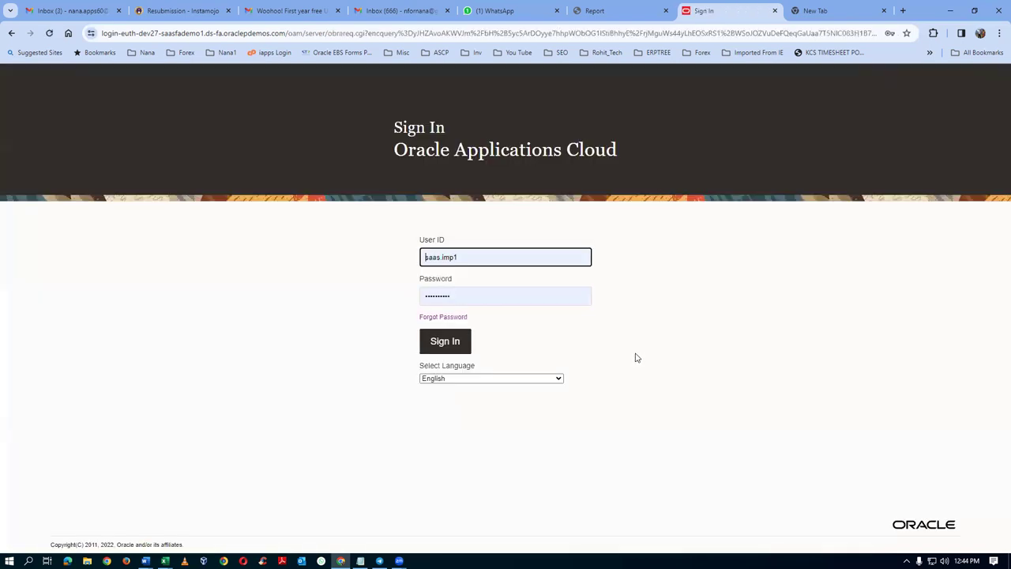
Sign back in to Oracle Applications Cloud and start creating an item in Product Information Management.
left_click(445, 341)
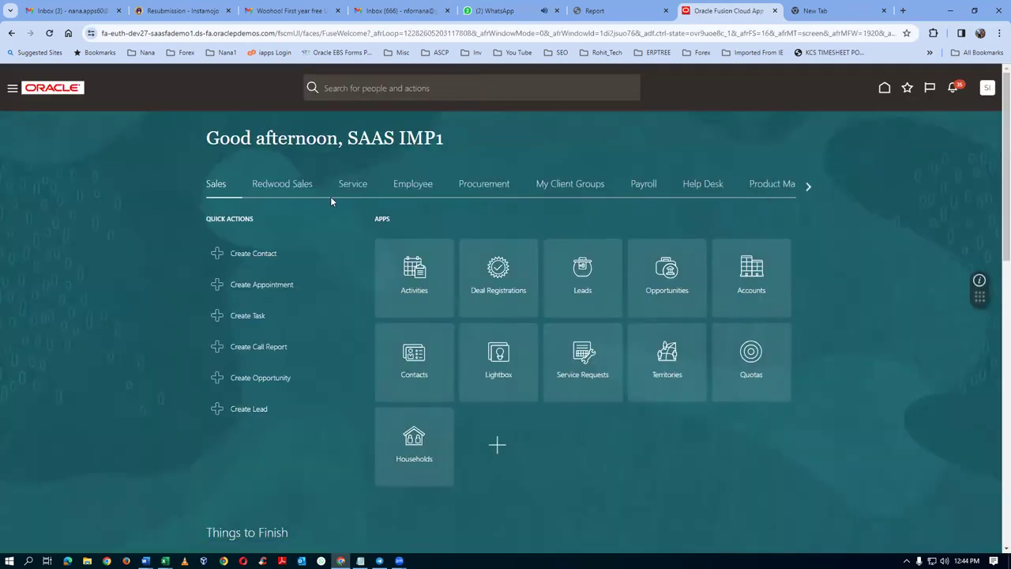
left_click(788, 188)
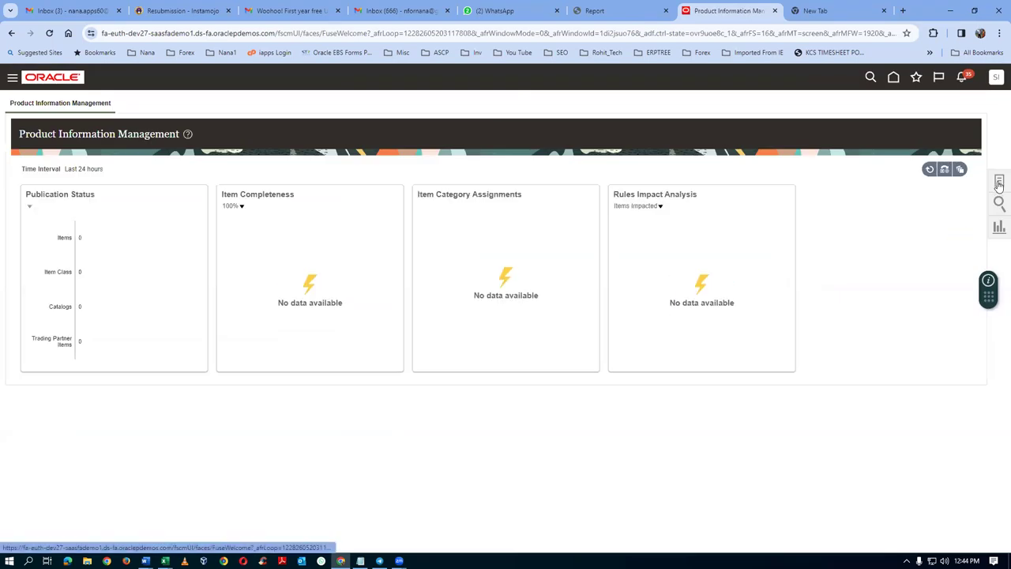
left_click(999, 183)
left_click(874, 112)
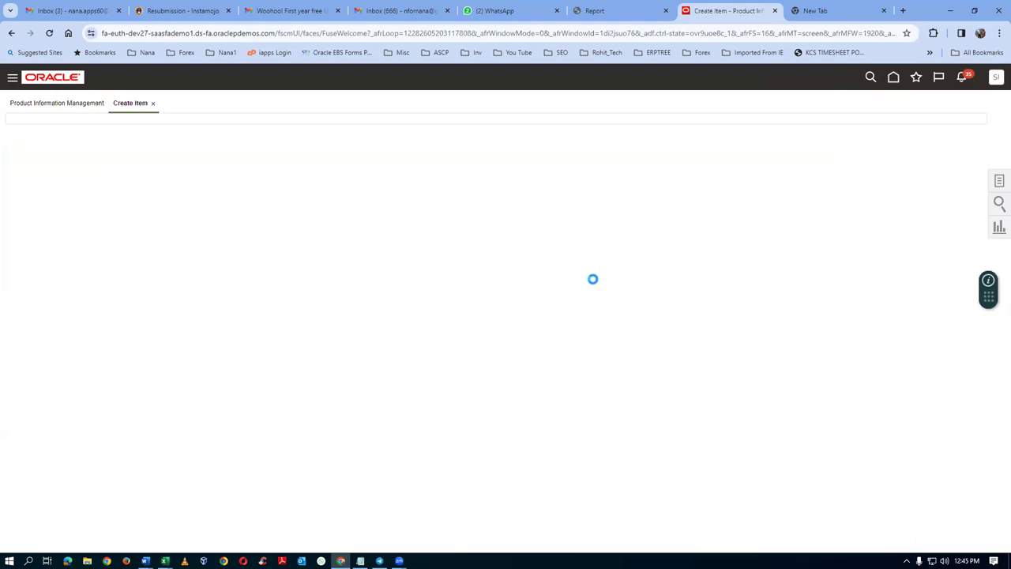
Set up one new item in organization 000 with item class t01_item_class and the t01 Purchased Item template, and confirm.
type("000")
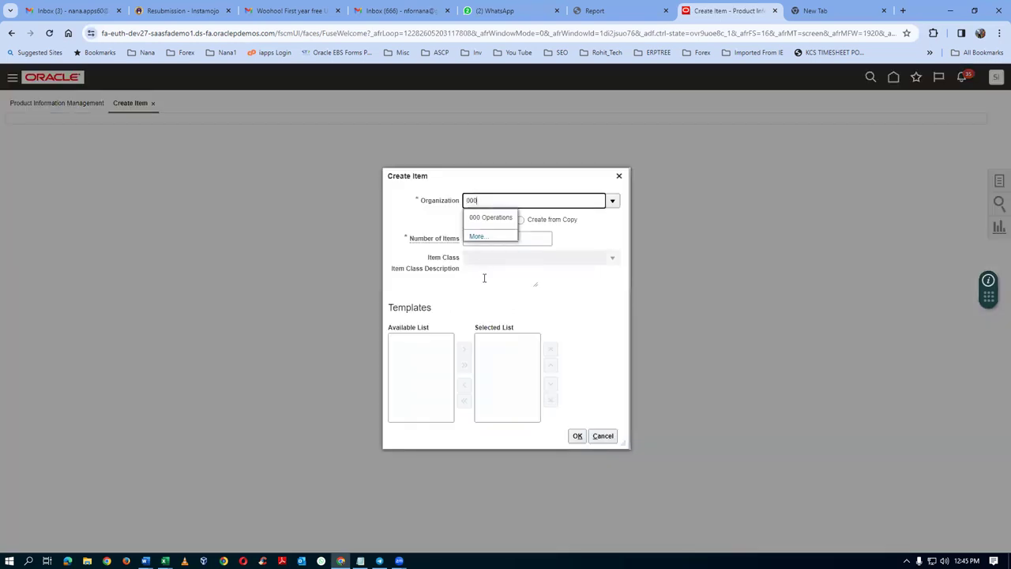
left_click(483, 220)
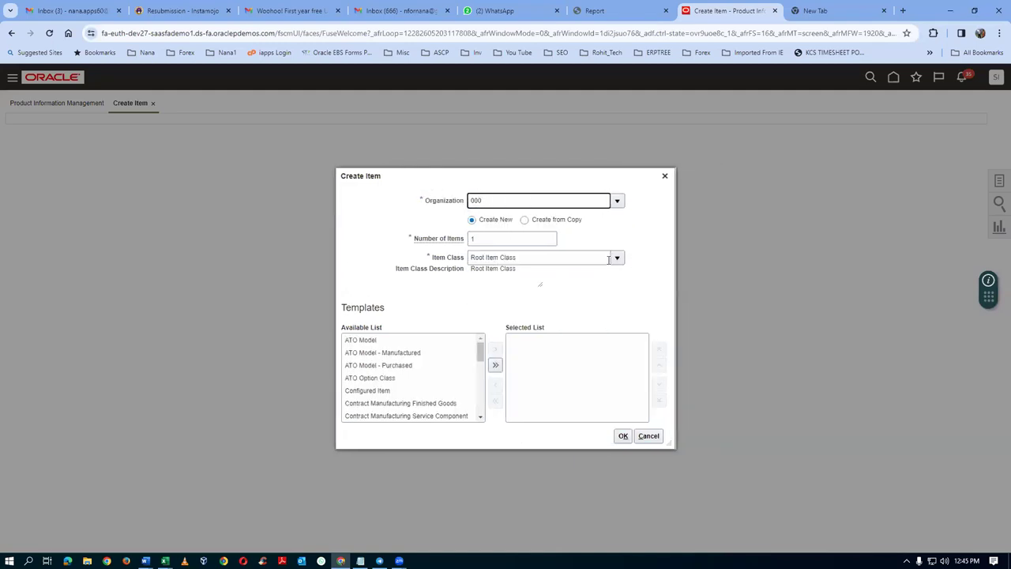
left_click(538, 259)
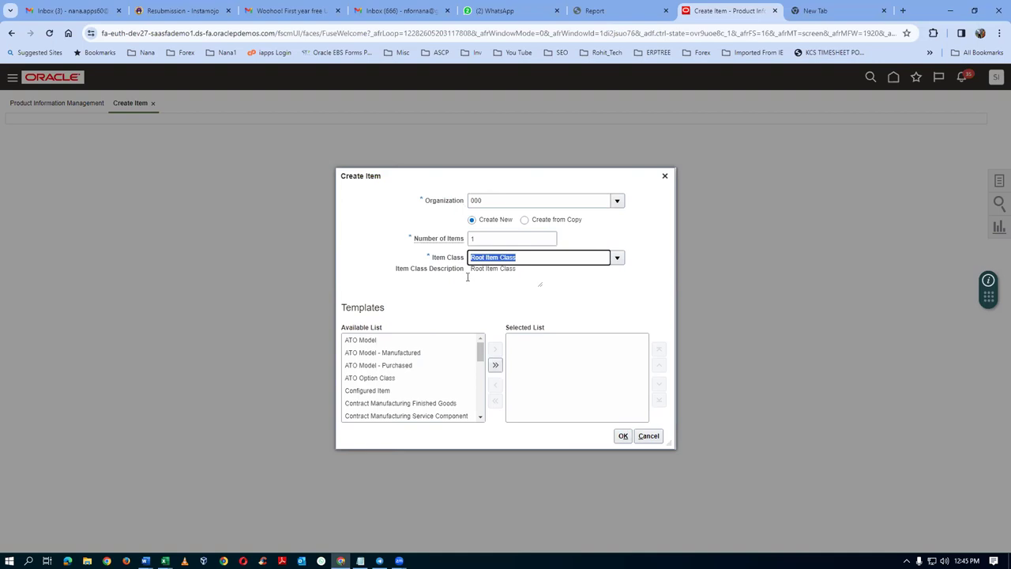
type("to")
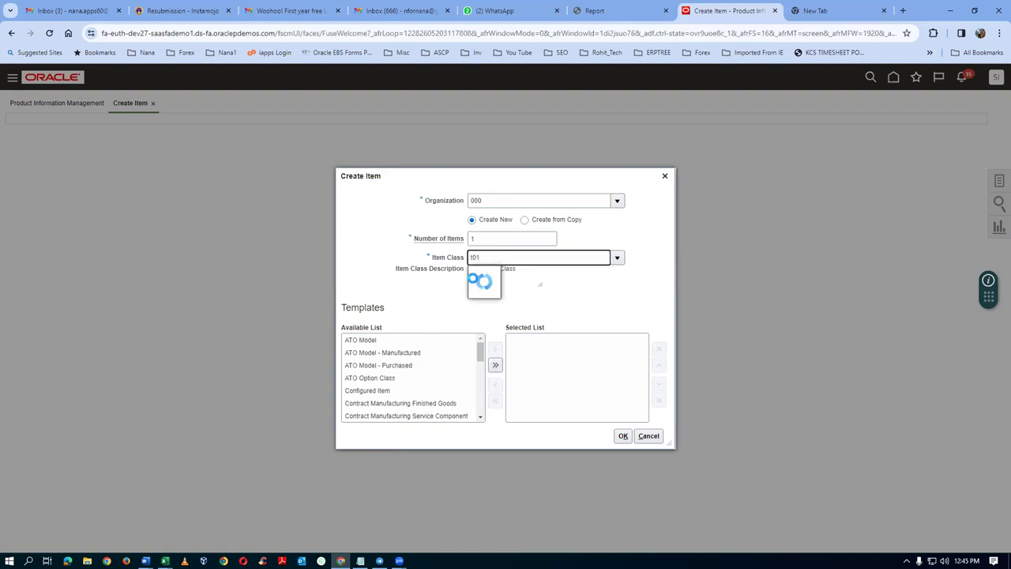
left_click(495, 276)
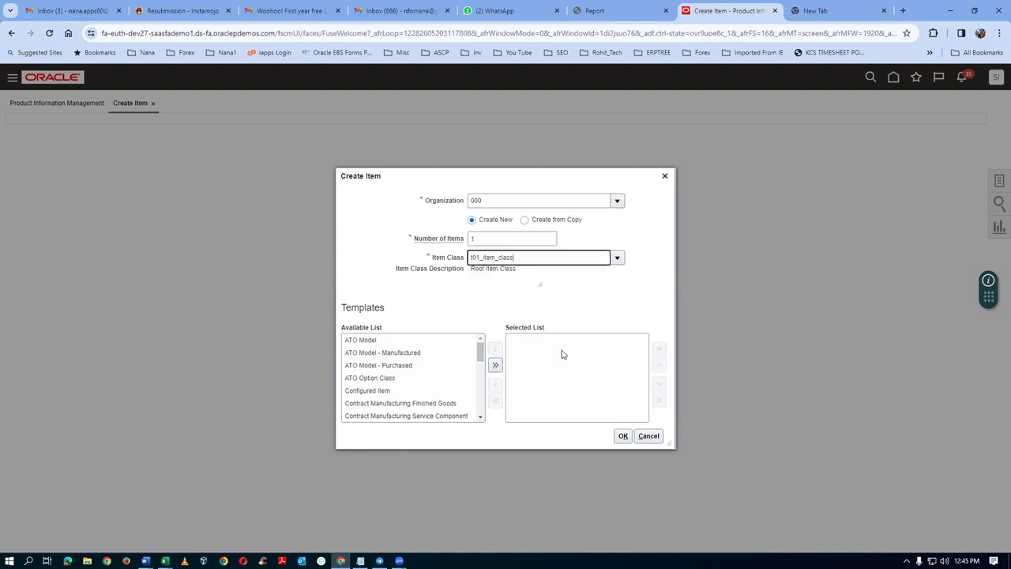
left_click(553, 341)
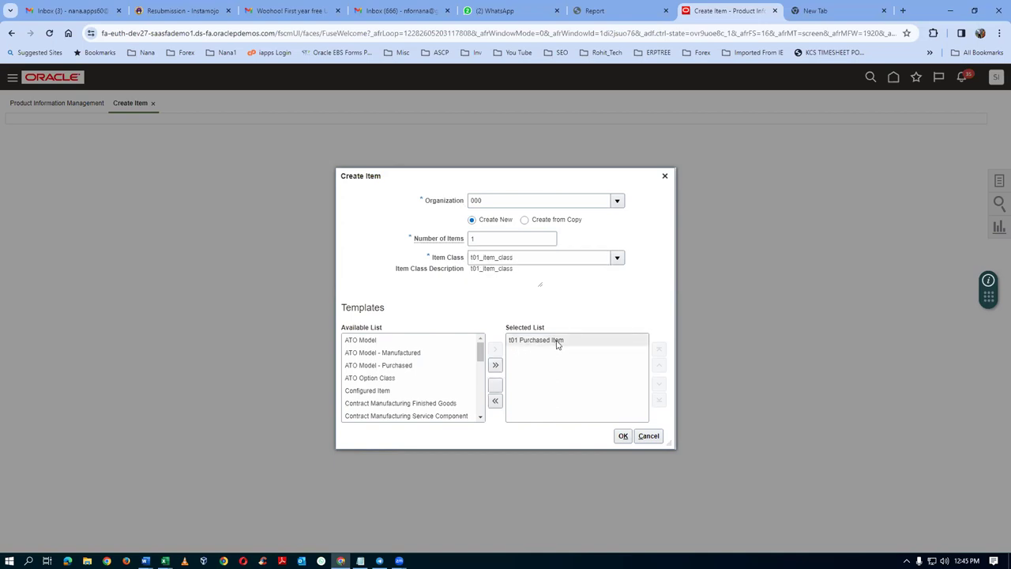
left_click(624, 437)
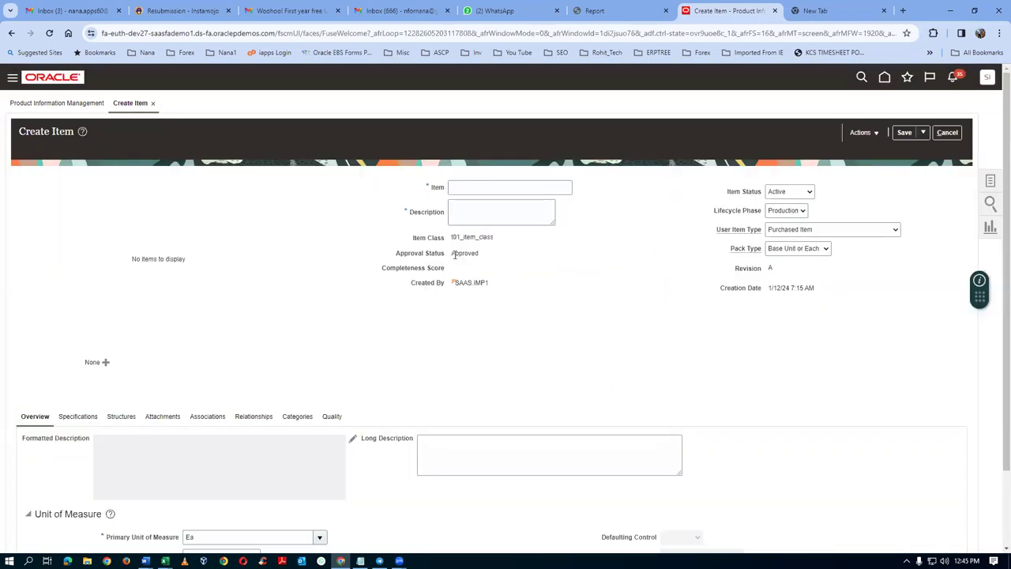
Check the new item's approval status and go to its Item name field.
left_click_drag(455, 254, 471, 252)
left_click(533, 322)
left_click(477, 216)
left_click(484, 188)
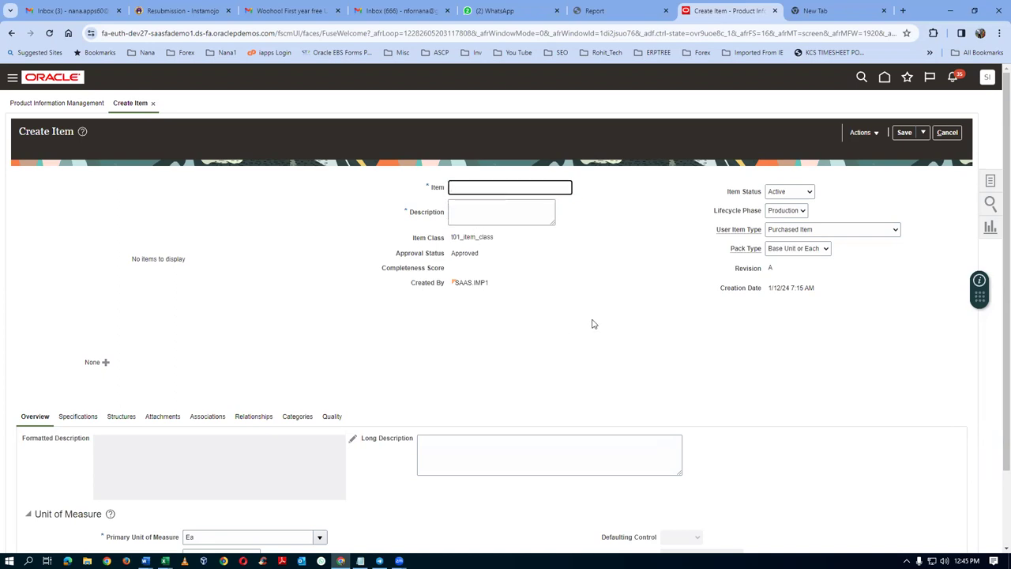